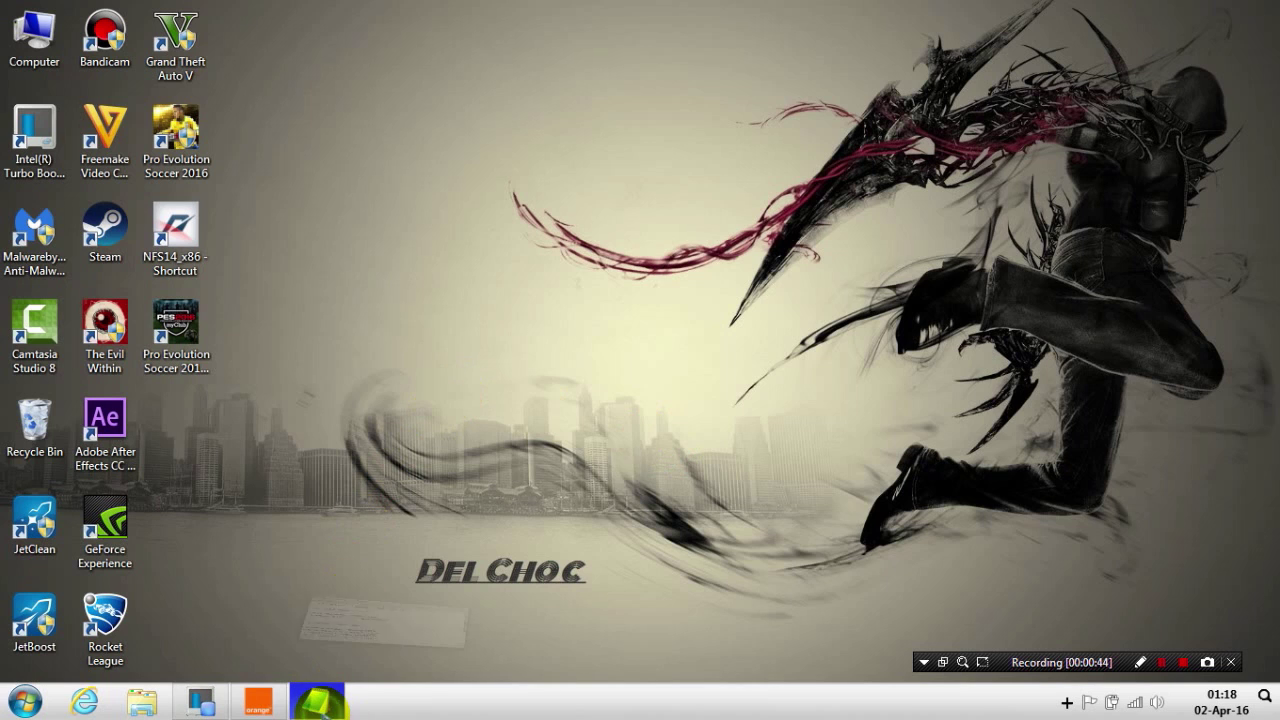
Step: Bring up the open Notepad notes and change the DLC version in the title line to v3.0
click(318, 702)
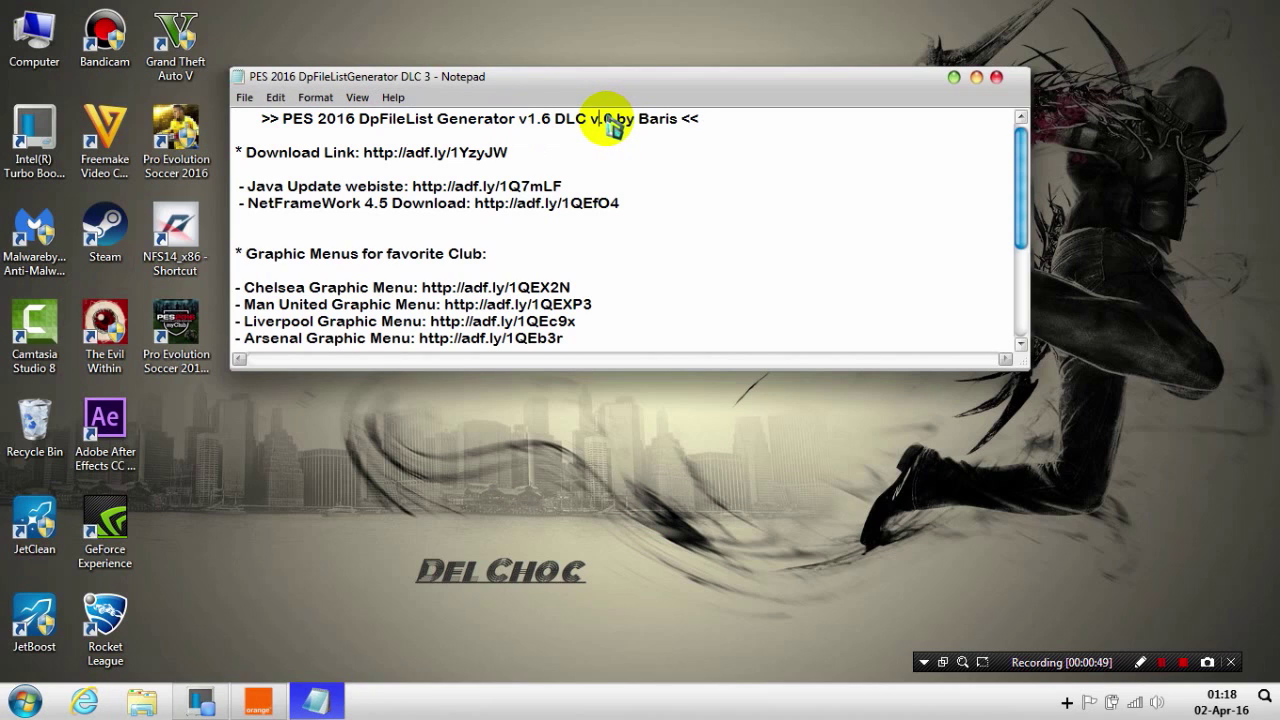
text(3)
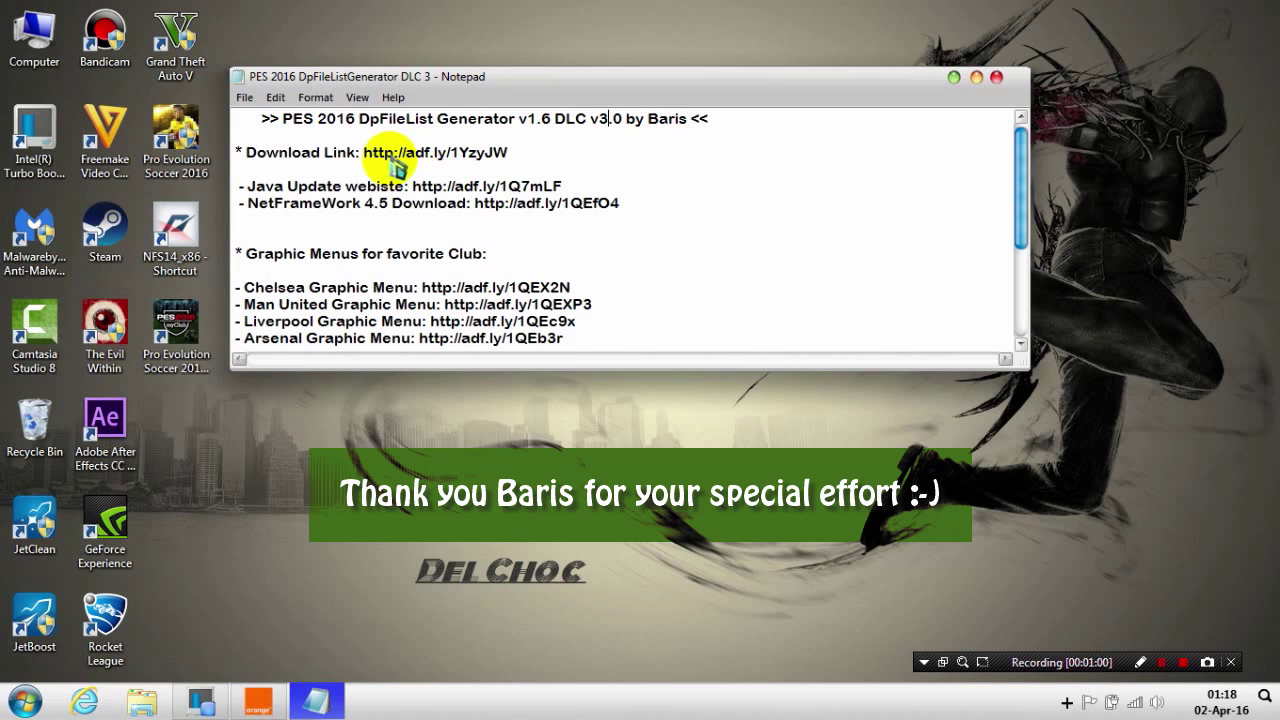
Step: Review the generator download link and the club graphic menu links in the notes, and put the notes window away
drag(363, 152, 530, 158)
click(434, 154)
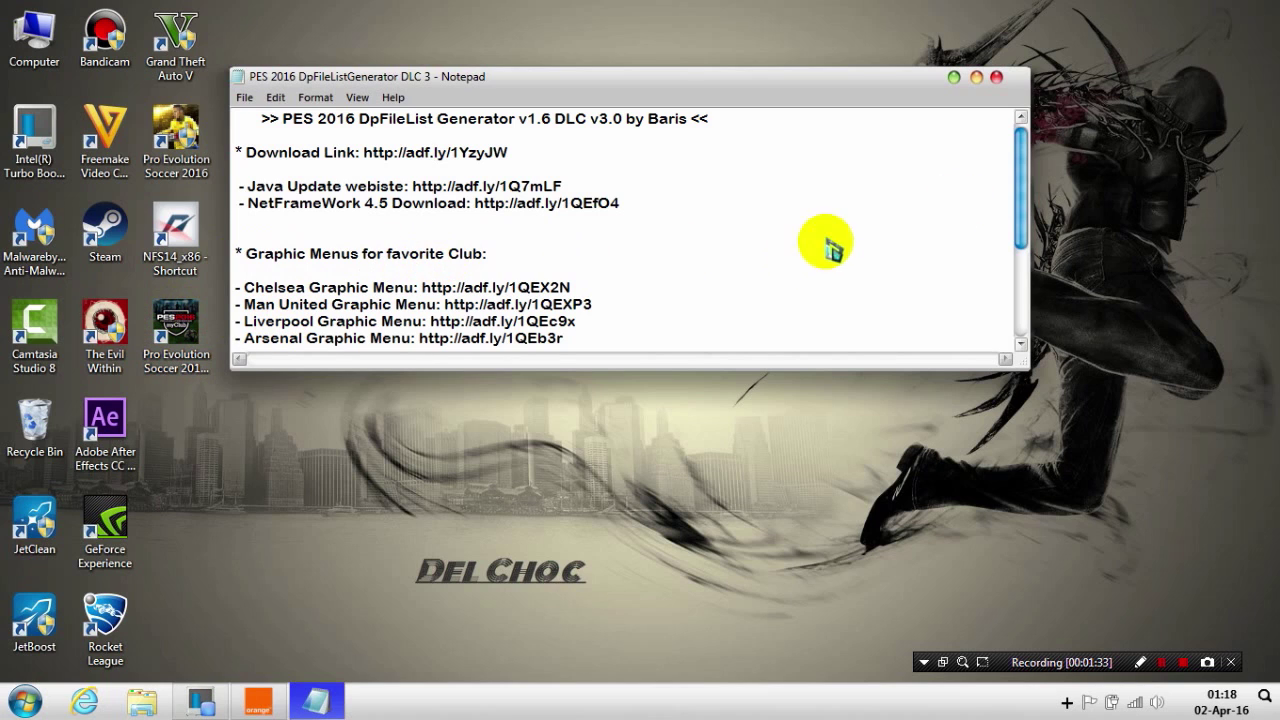
drag(1022, 188, 1020, 244)
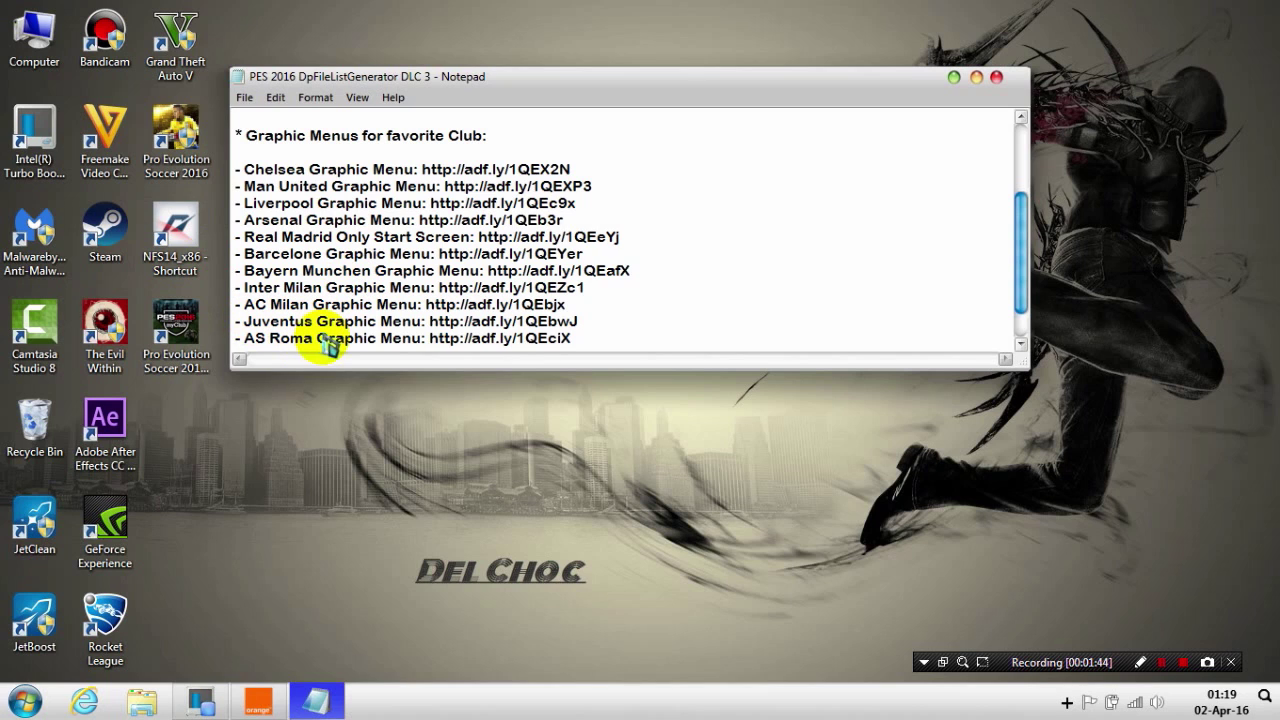
drag(1024, 263, 1026, 286)
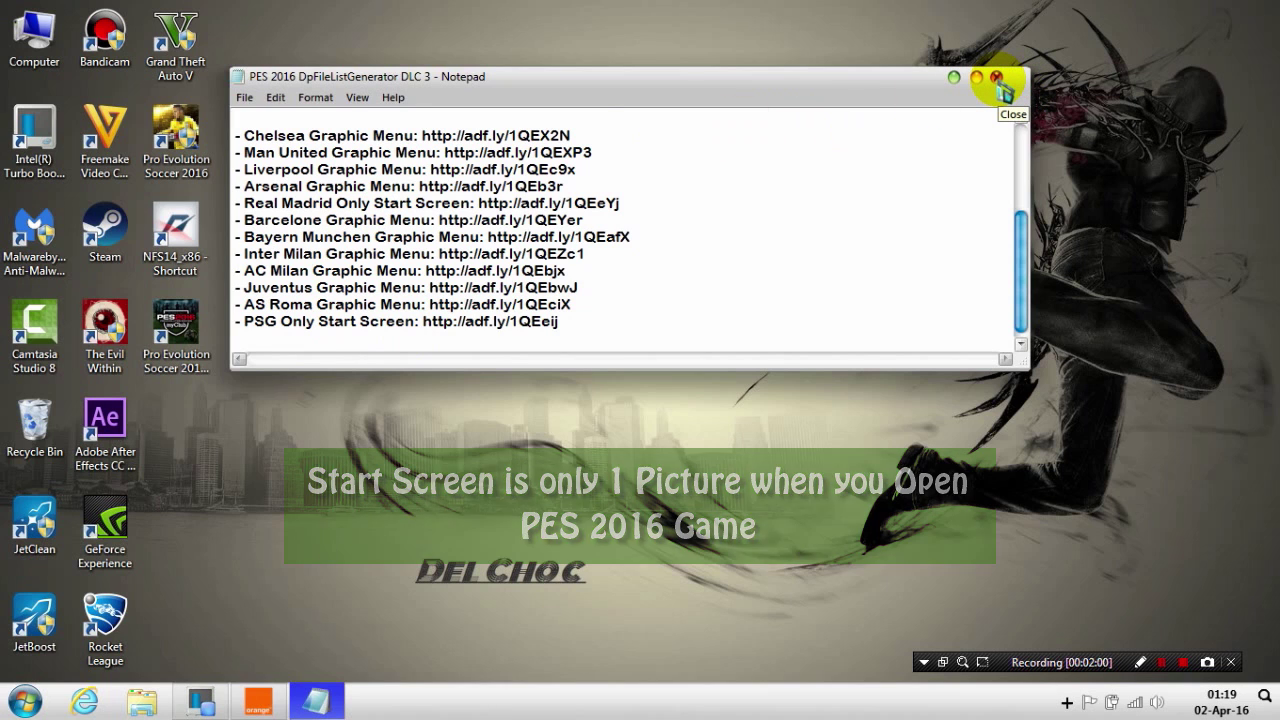
mouse_move(1022, 262)
mouse_down()
mouse_move(1014, 186)
mouse_move(1020, 265)
mouse_up()
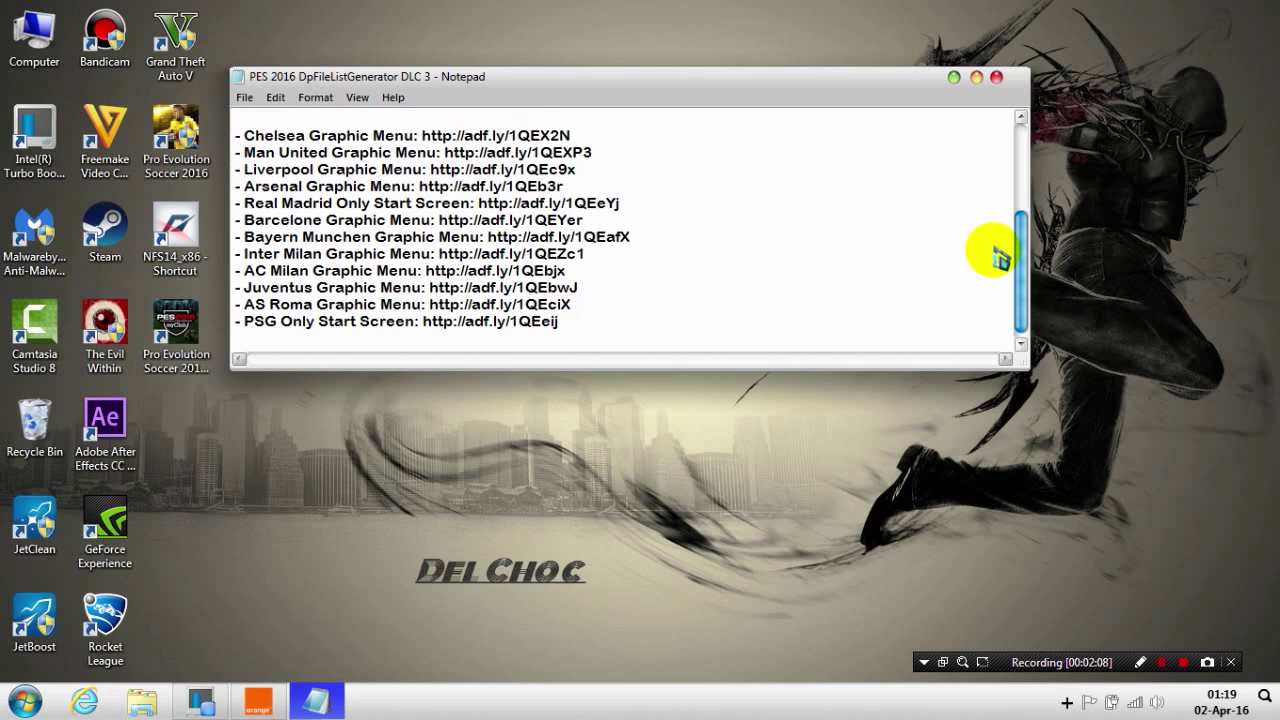
drag(1022, 262, 1018, 148)
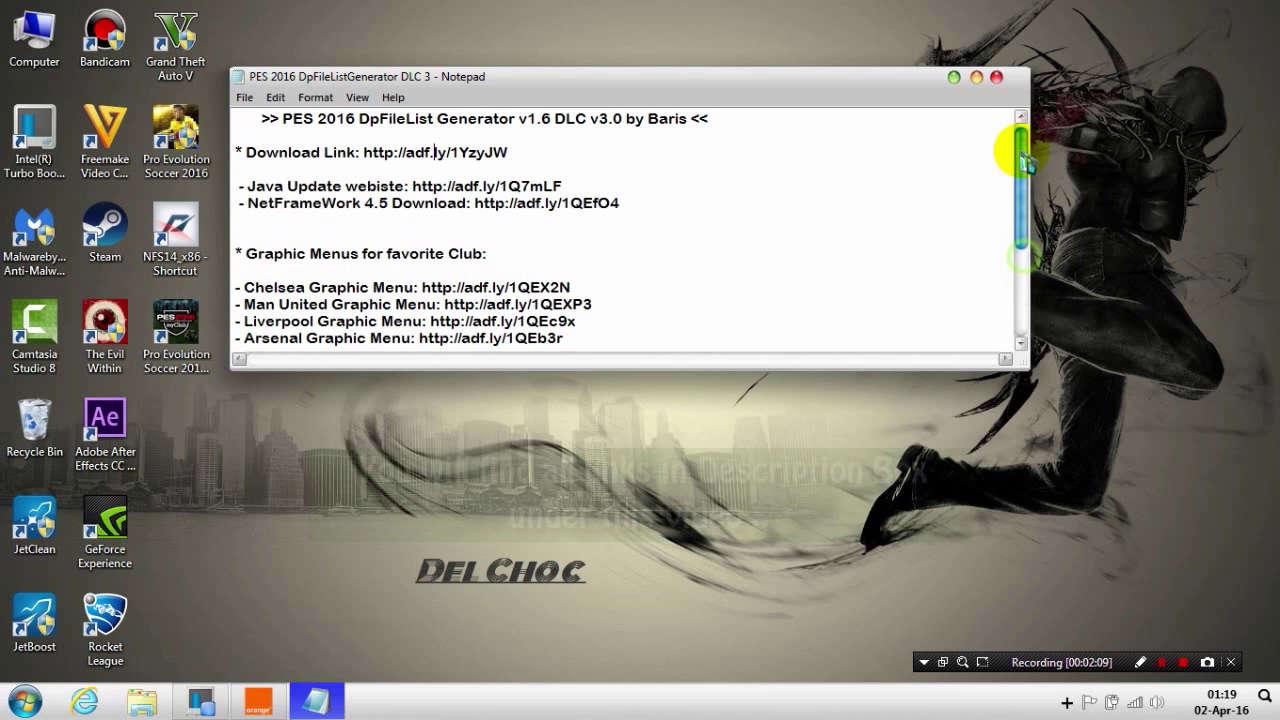
click(955, 80)
Step: Extract the DpFileListGenerator v1.6 DLC 3.0 archive in Downloads into a folder of its own name
mouse_move(1215, 252)
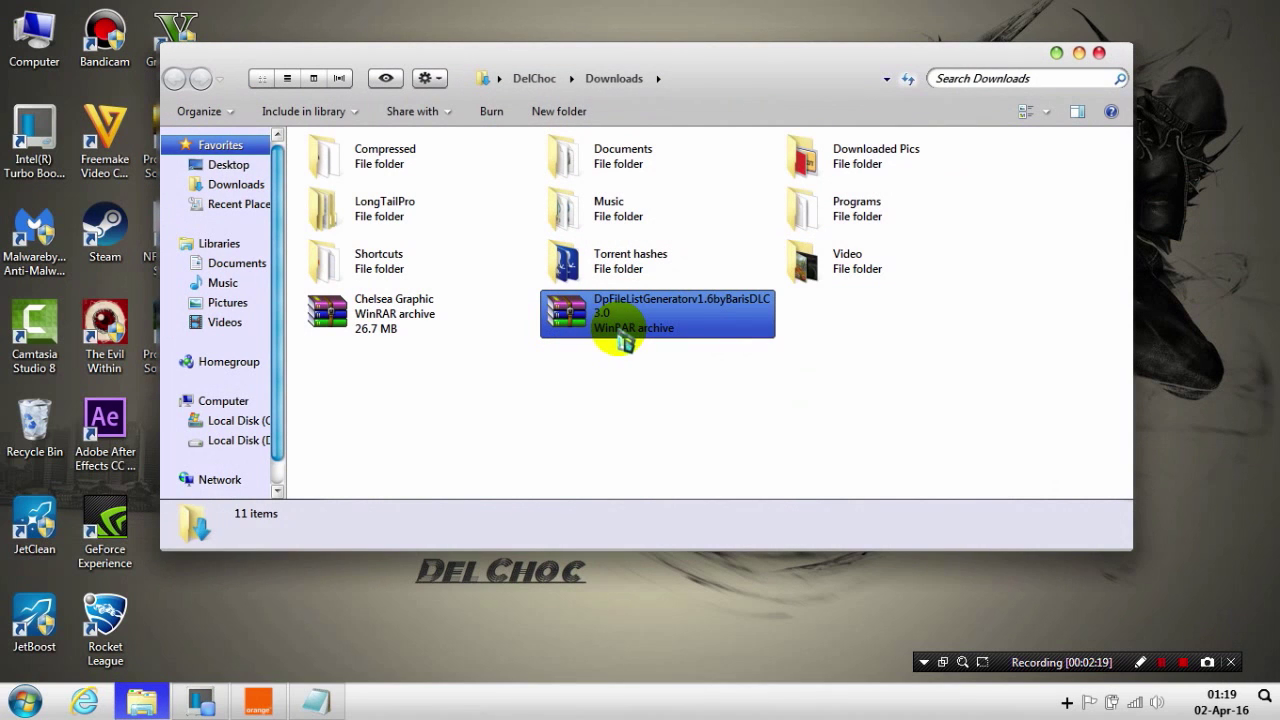
click(622, 338)
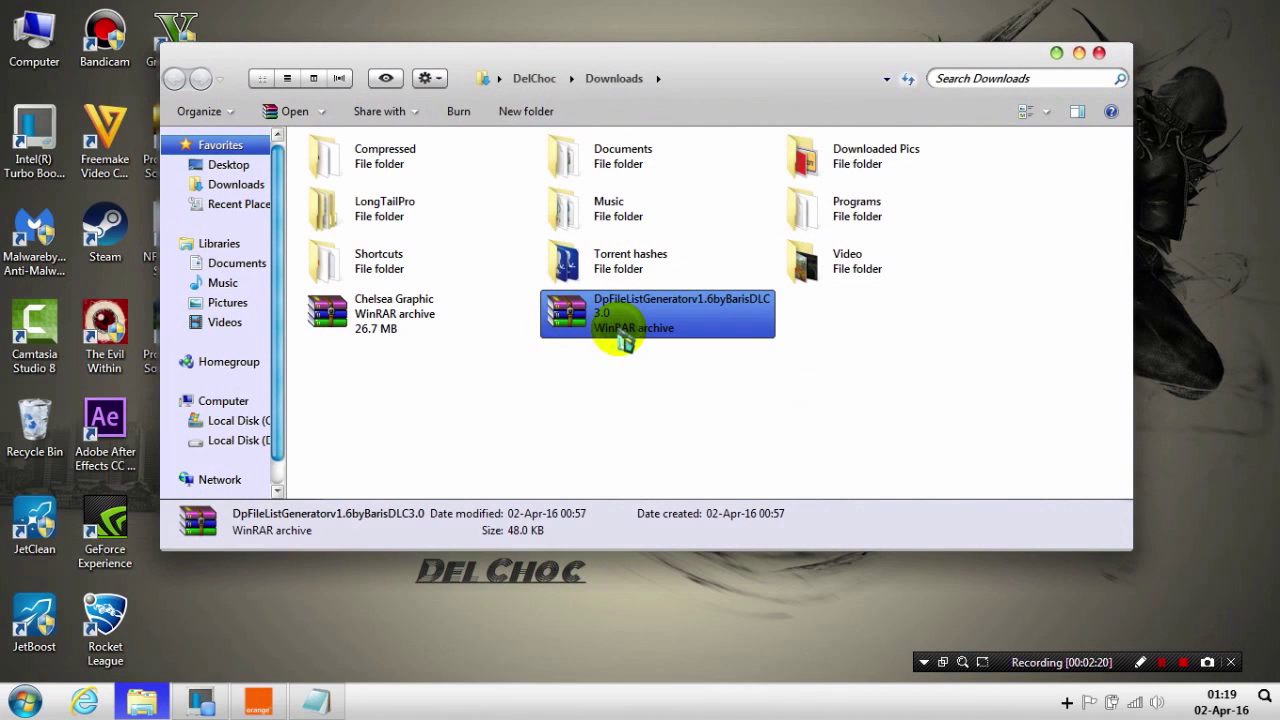
click(714, 371)
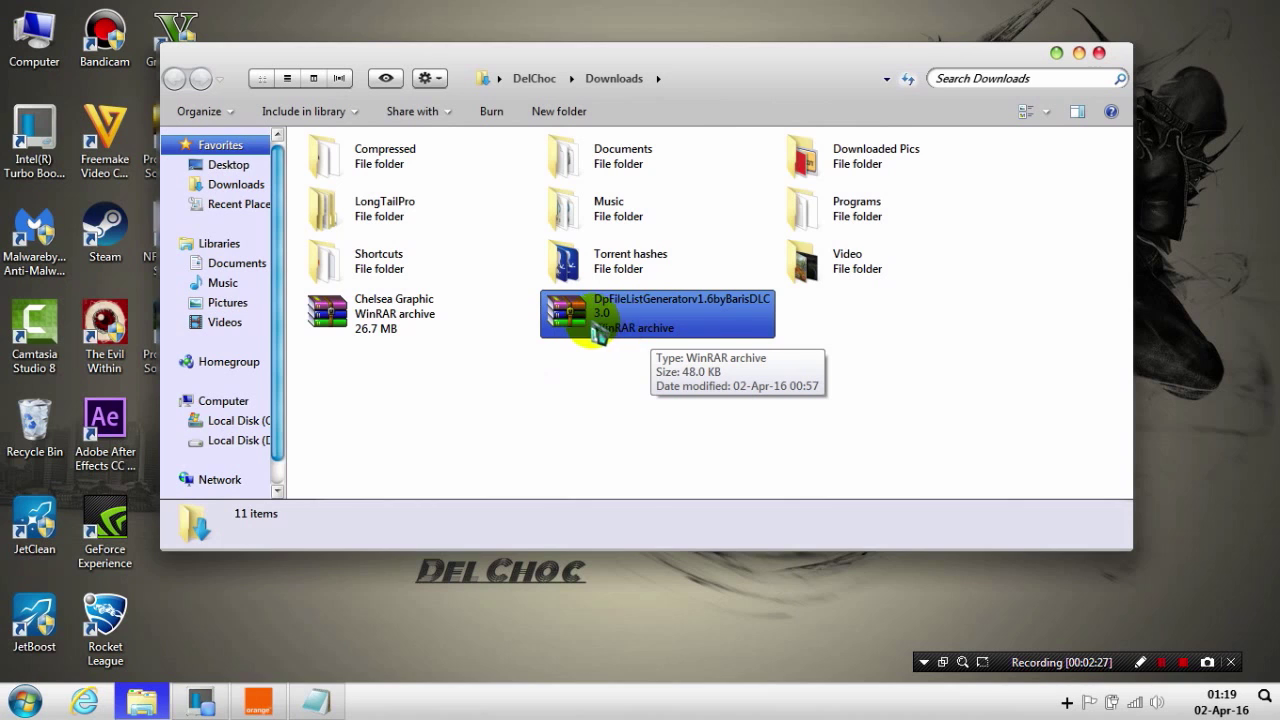
click(378, 326)
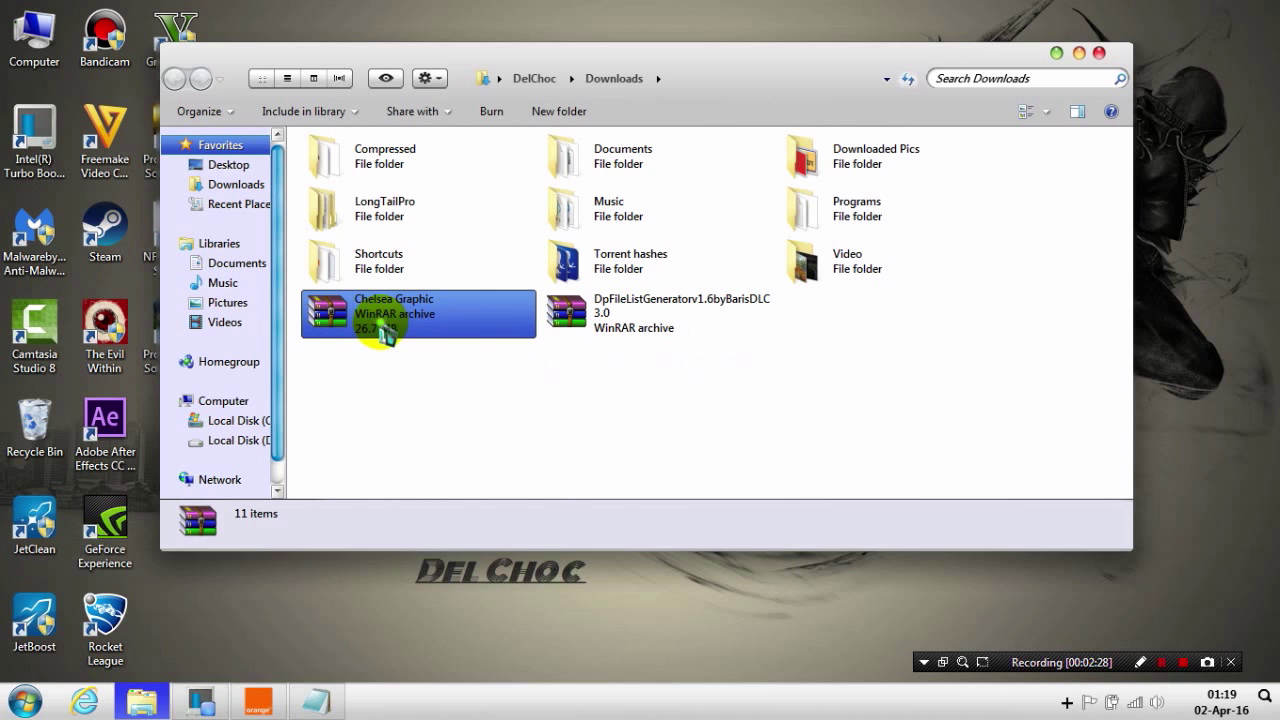
click(479, 369)
click(428, 338)
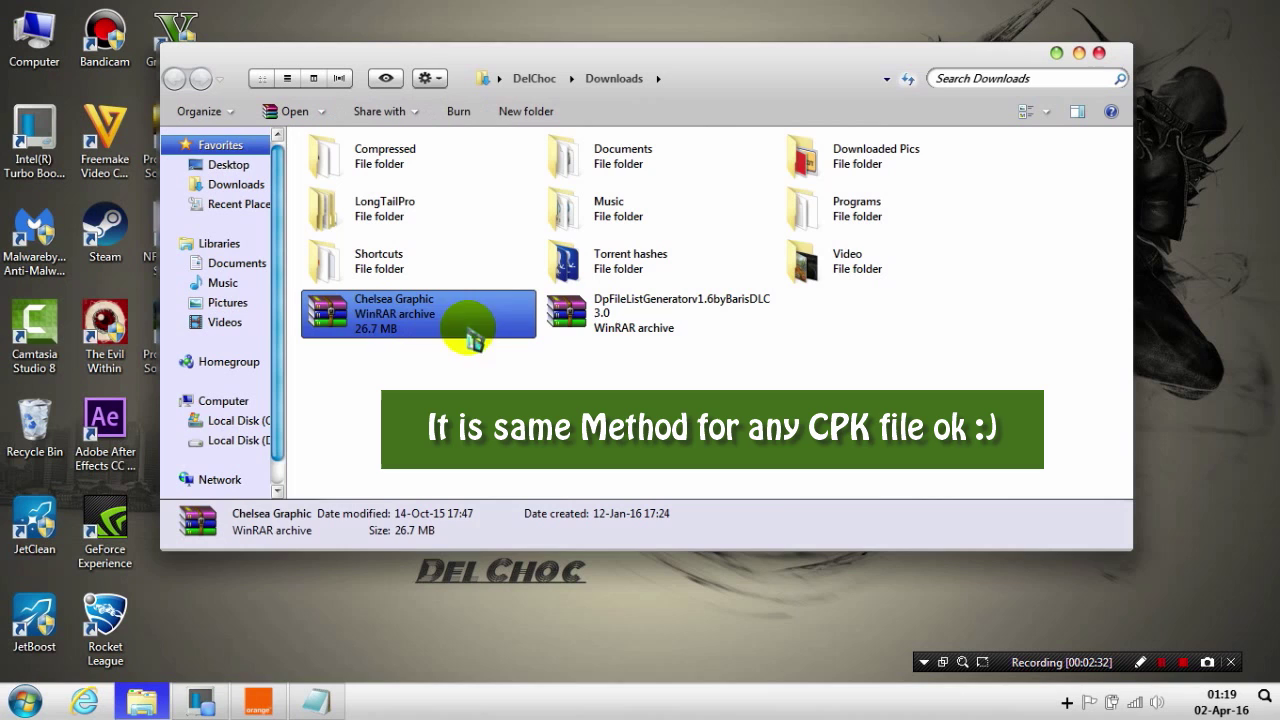
click(660, 328)
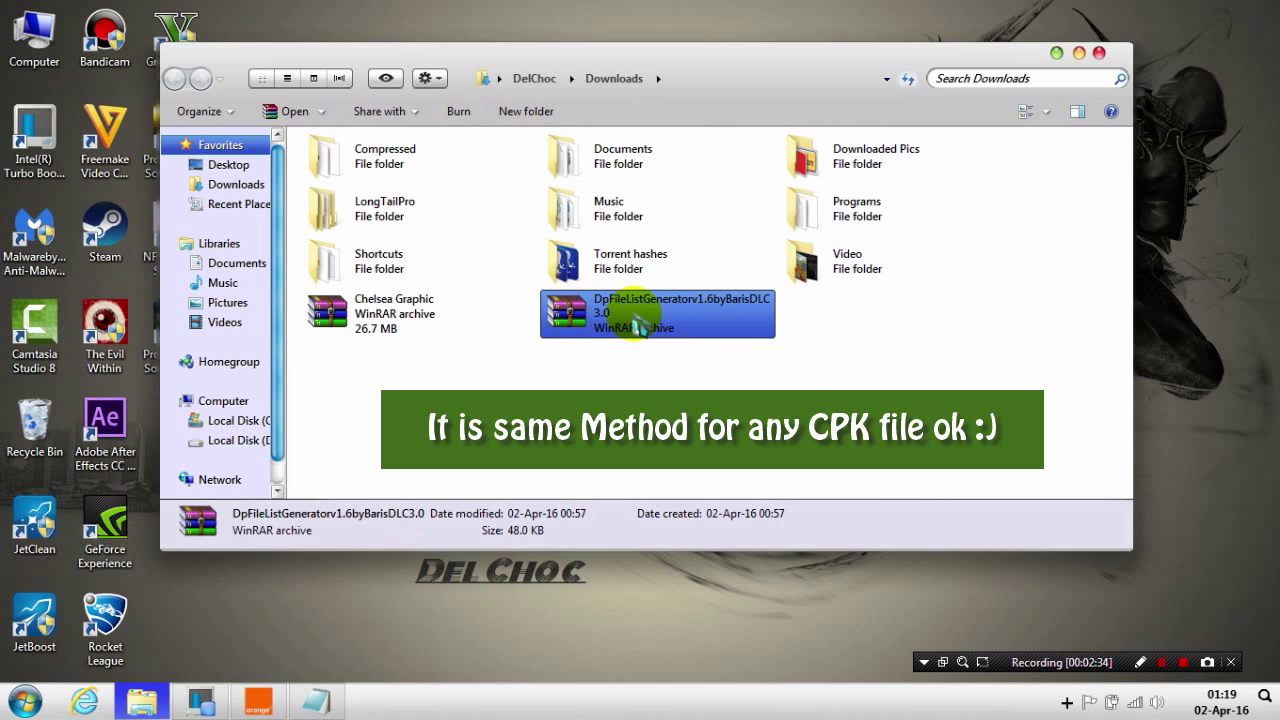
right_click(660, 328)
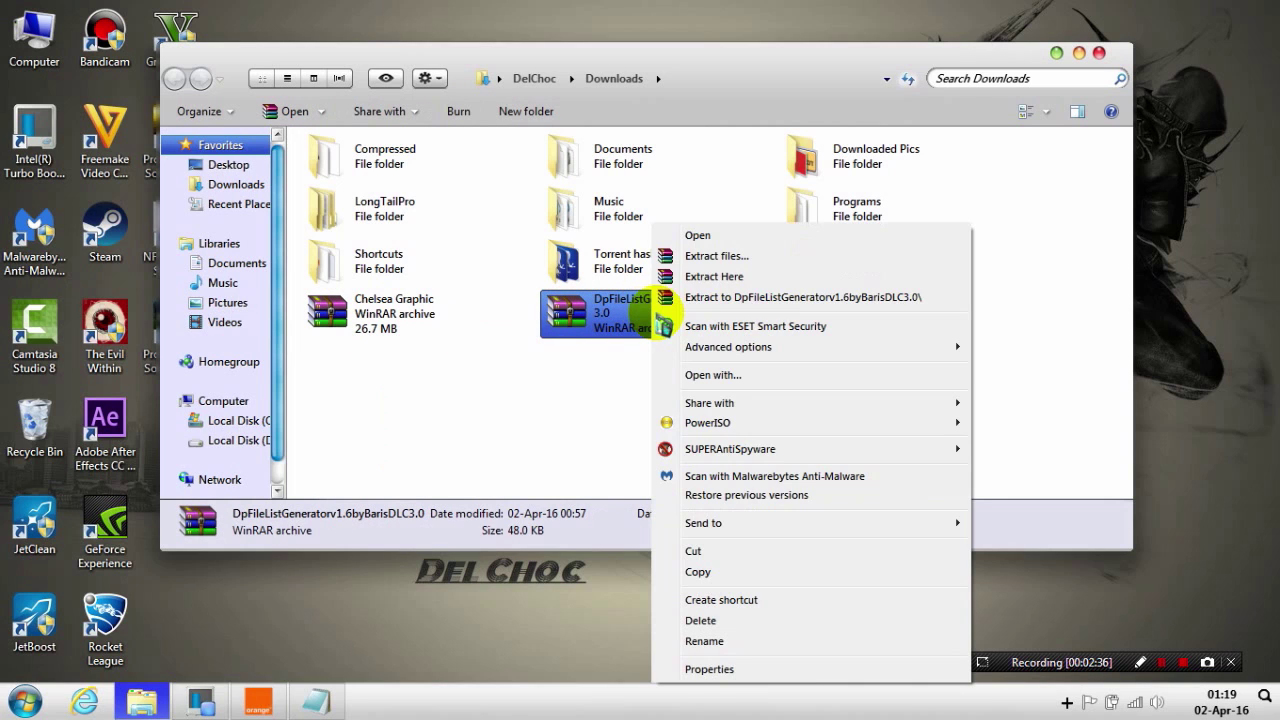
click(818, 313)
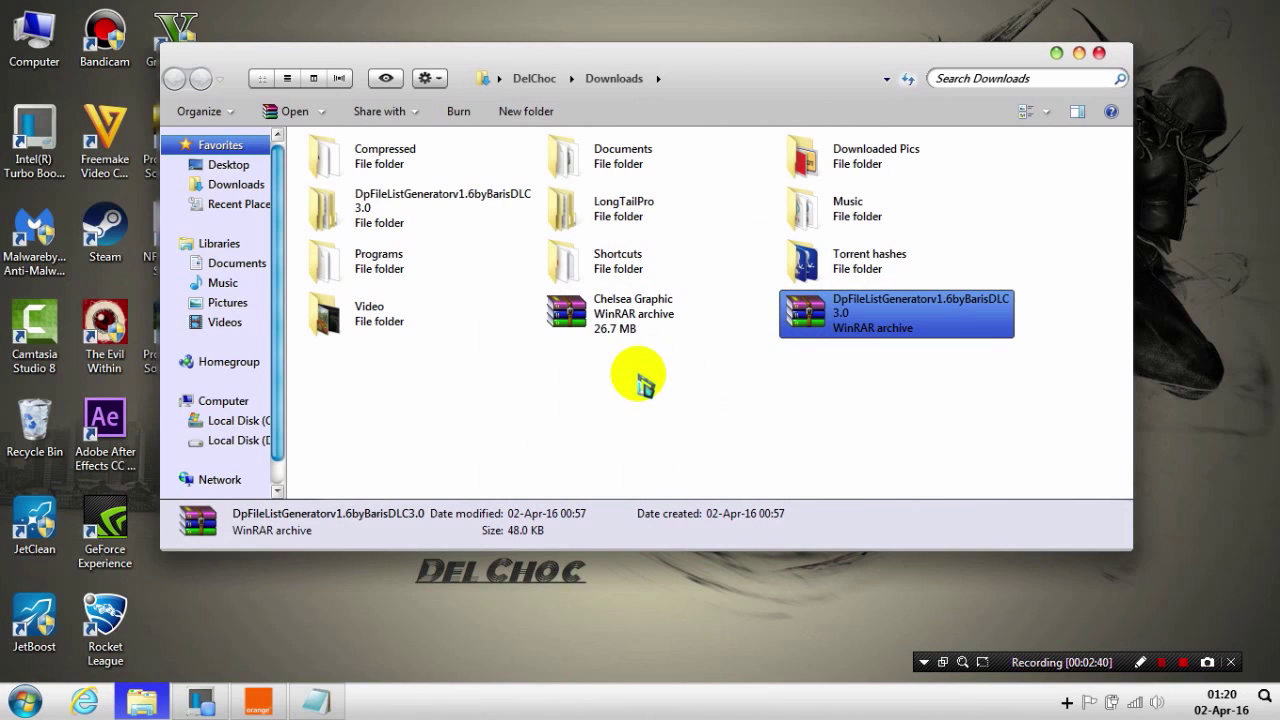
Step: Extract the Chelsea Graphic archive in Downloads into its own Chelsea Graphic folder
click(420, 204)
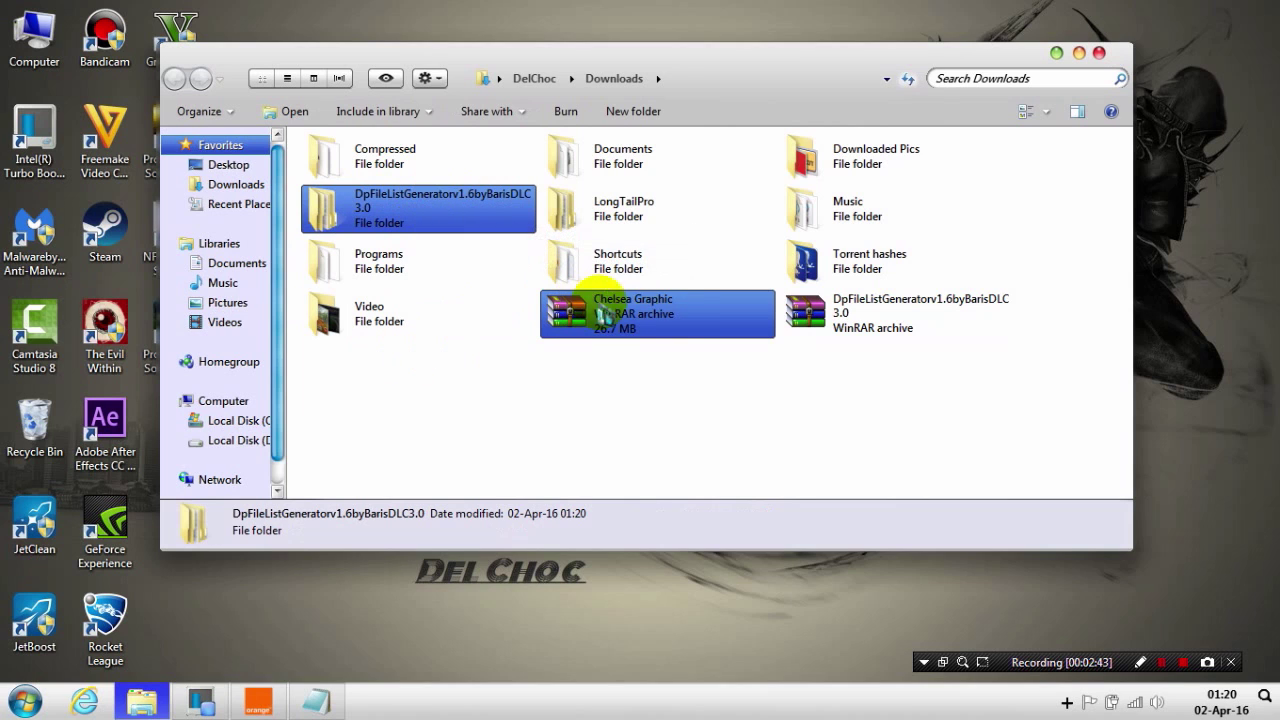
click(658, 318)
right_click(658, 318)
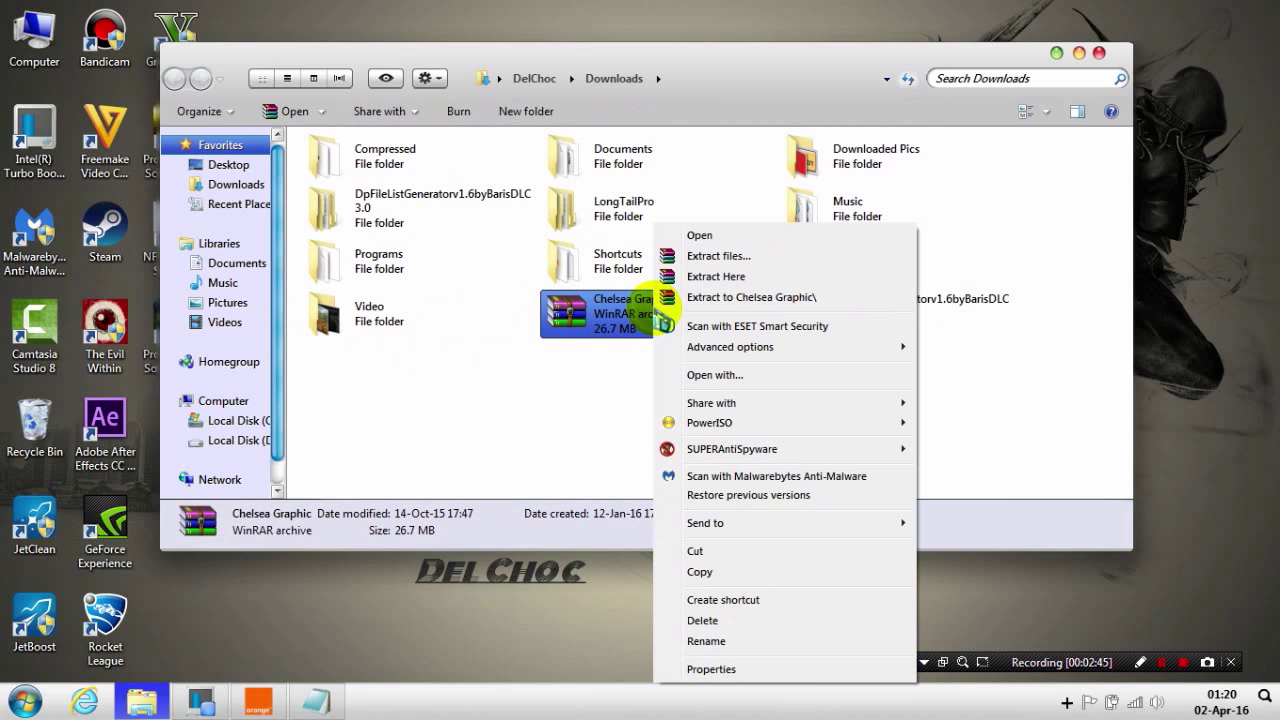
click(755, 297)
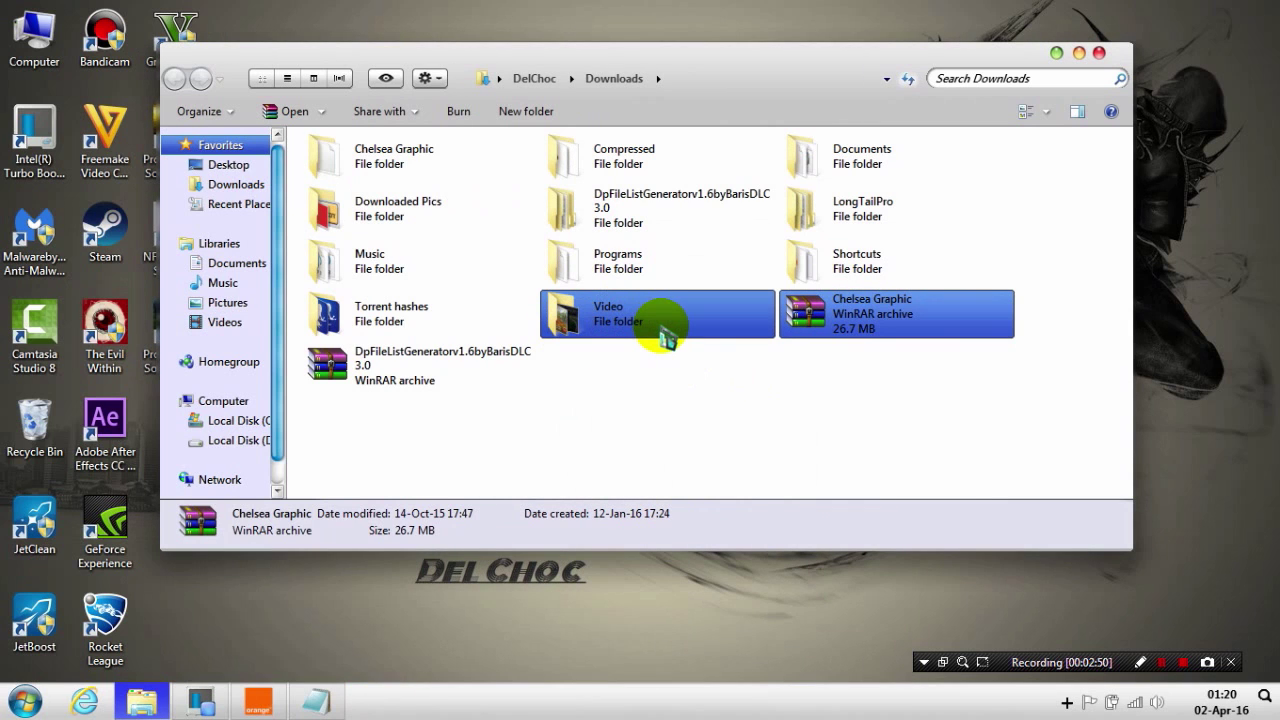
drag(630, 343, 757, 371)
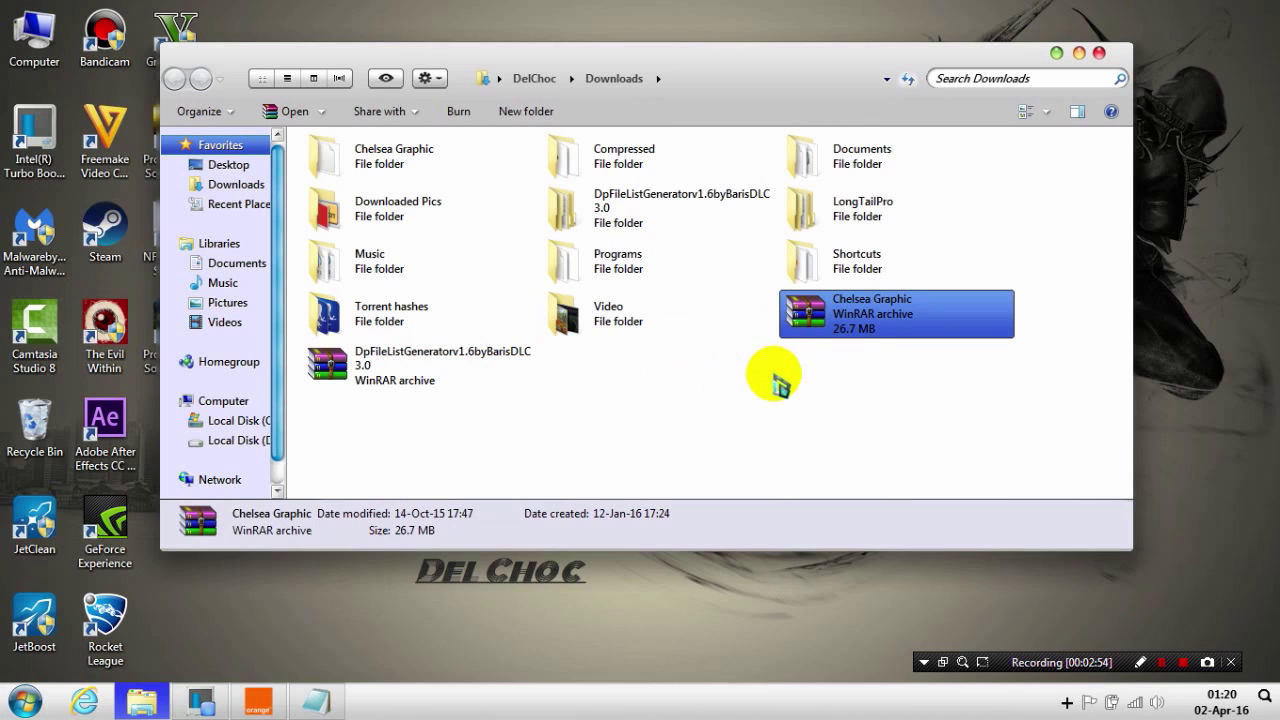
Step: Open the extracted Chelsea Graphic folder and copy the Chelsea Graphic.cpk file
click(403, 168)
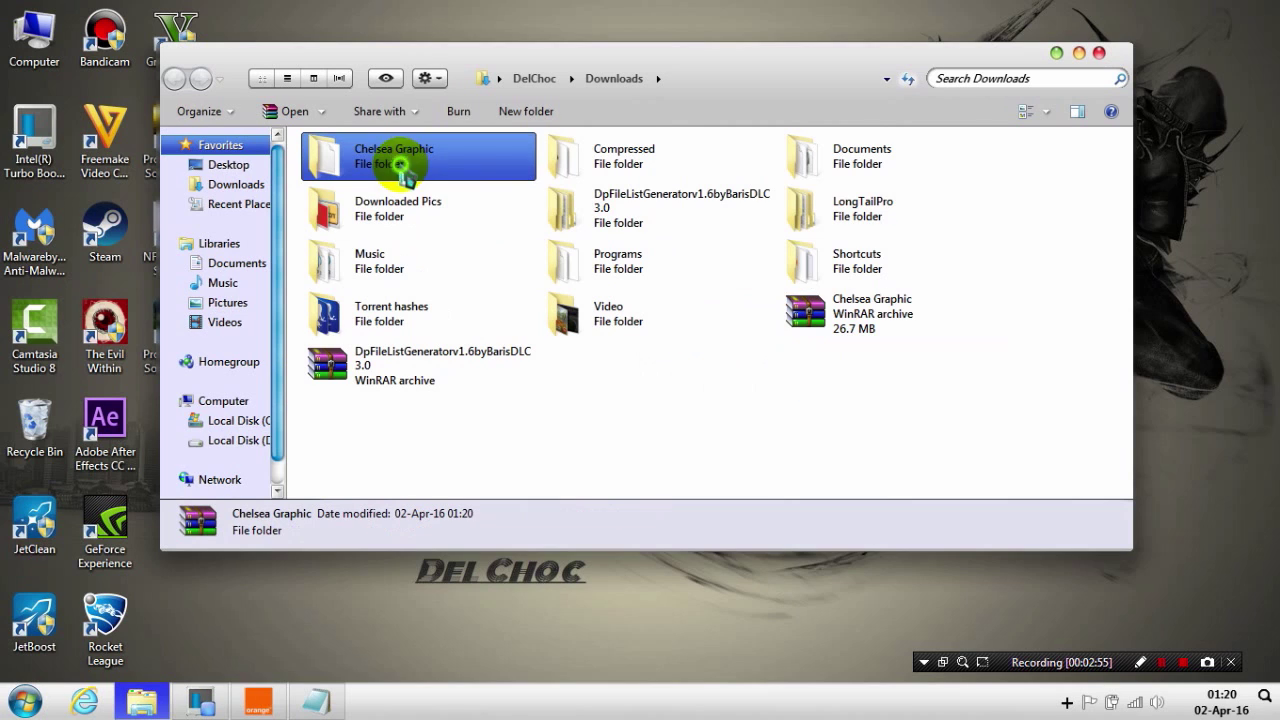
double_click(466, 168)
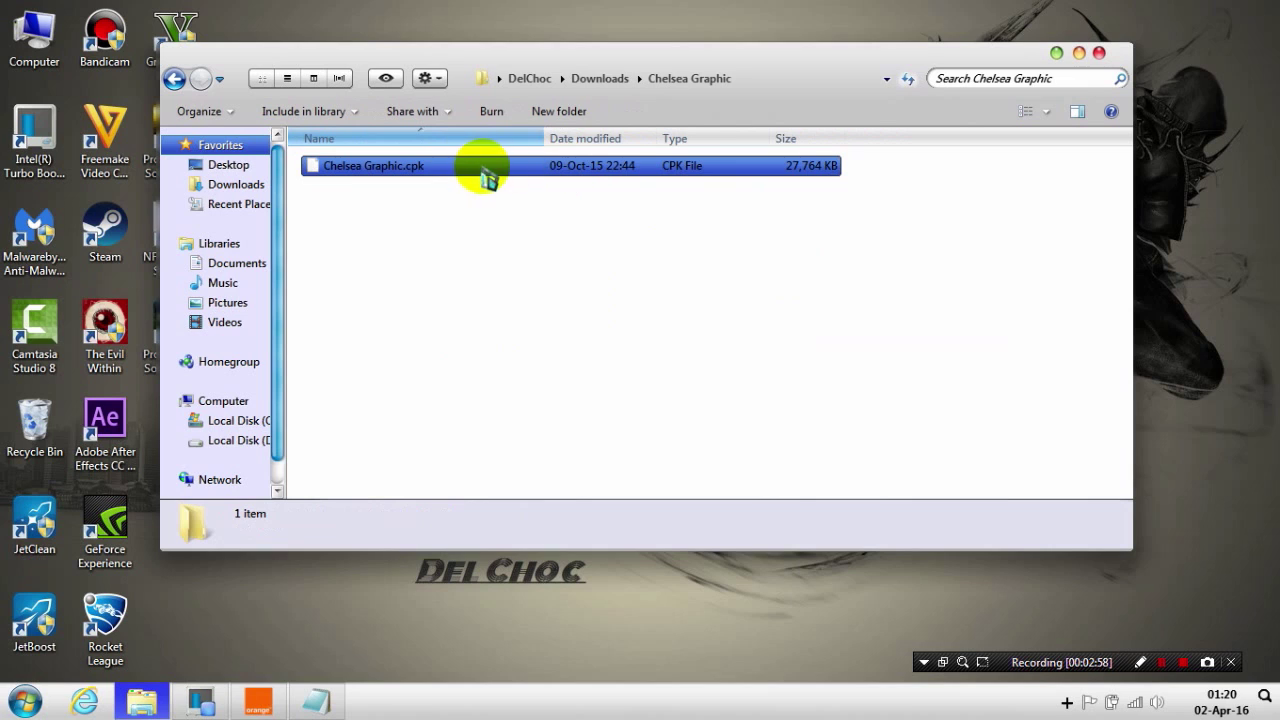
click(549, 233)
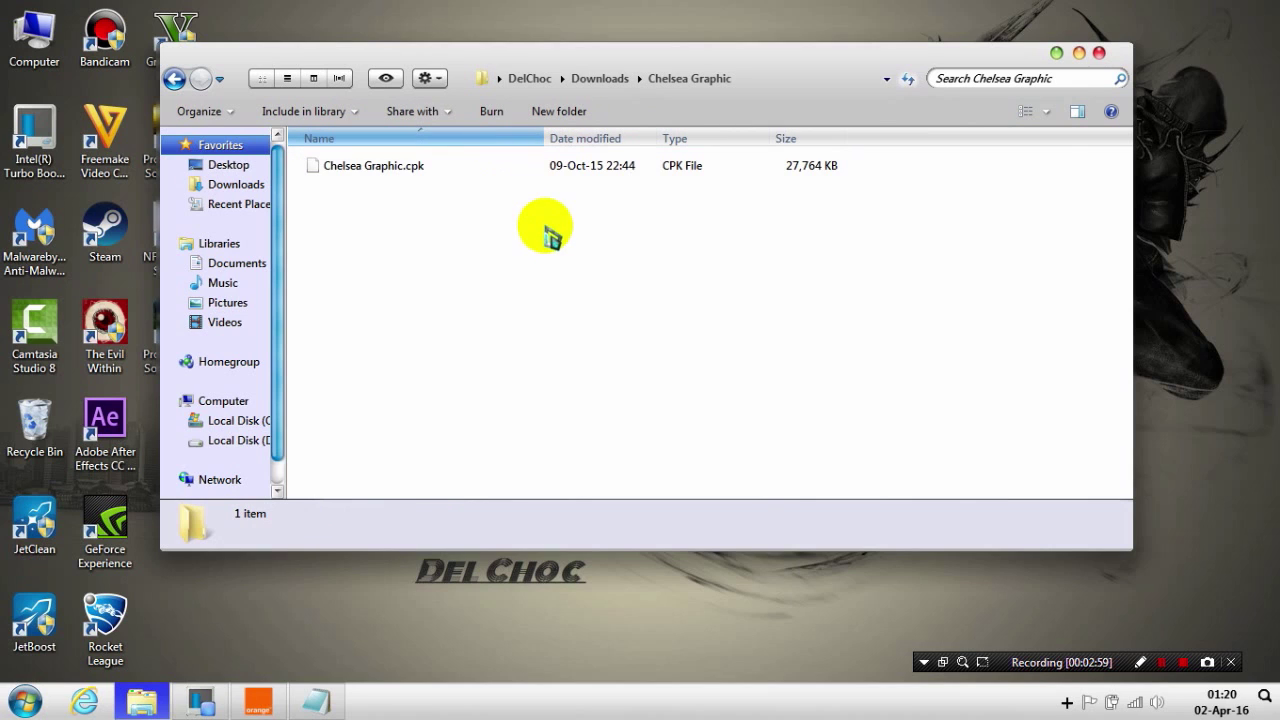
click(360, 166)
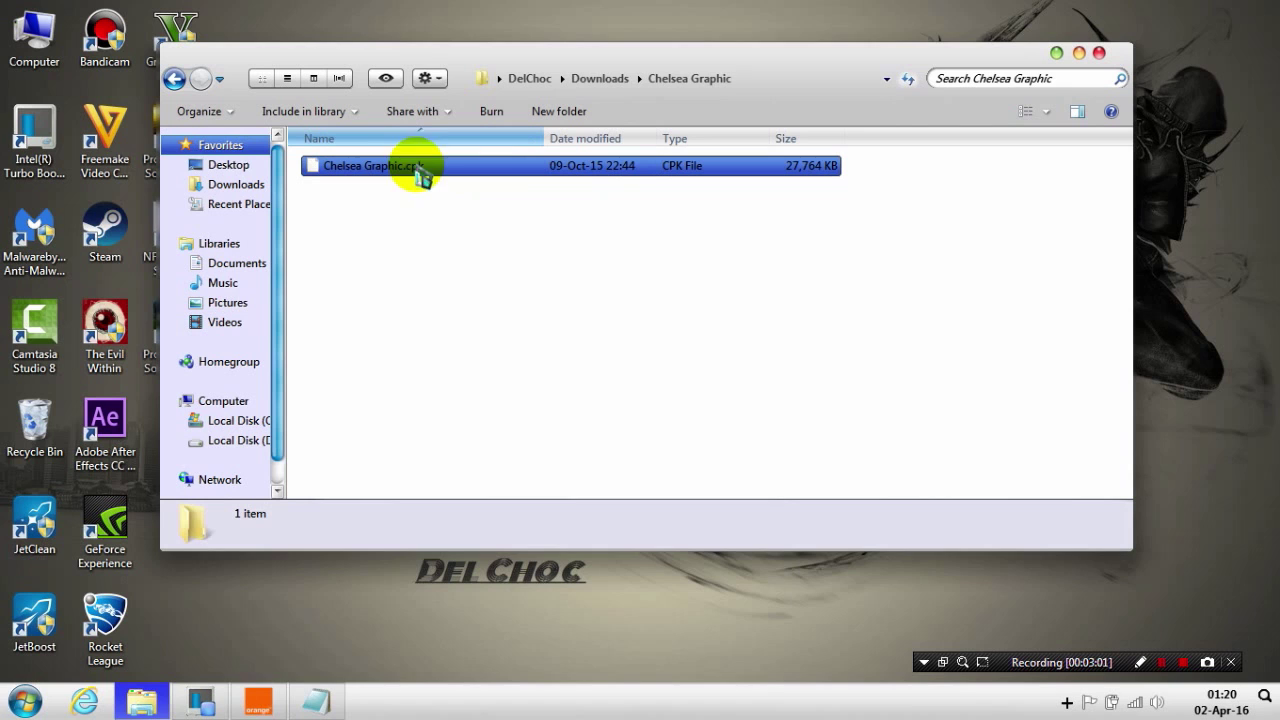
right_click(492, 176)
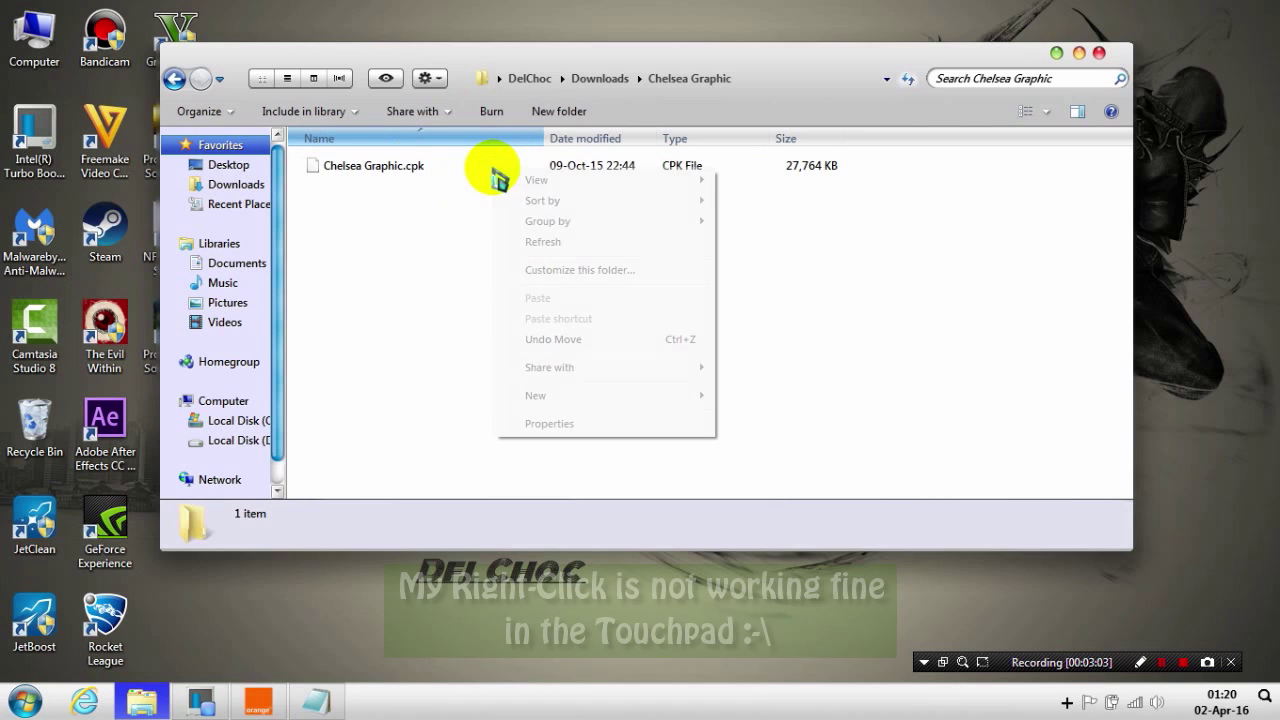
click(420, 170)
right_click(426, 180)
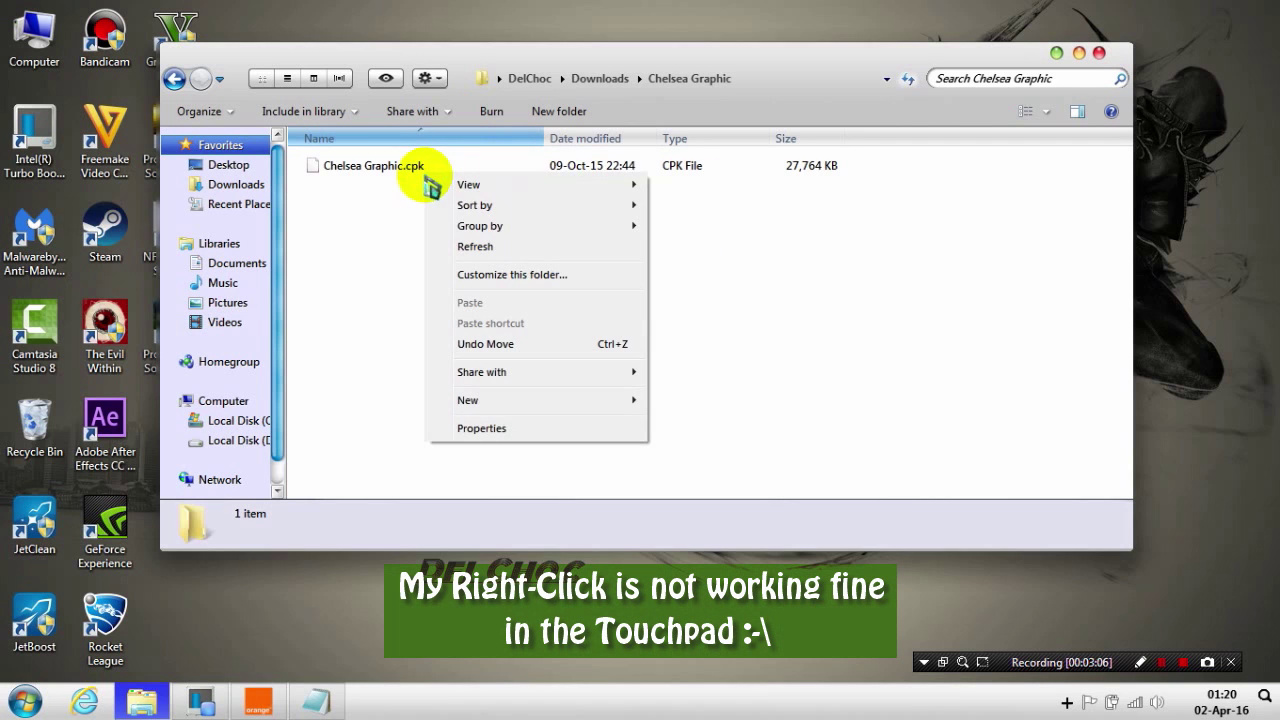
right_click(408, 170)
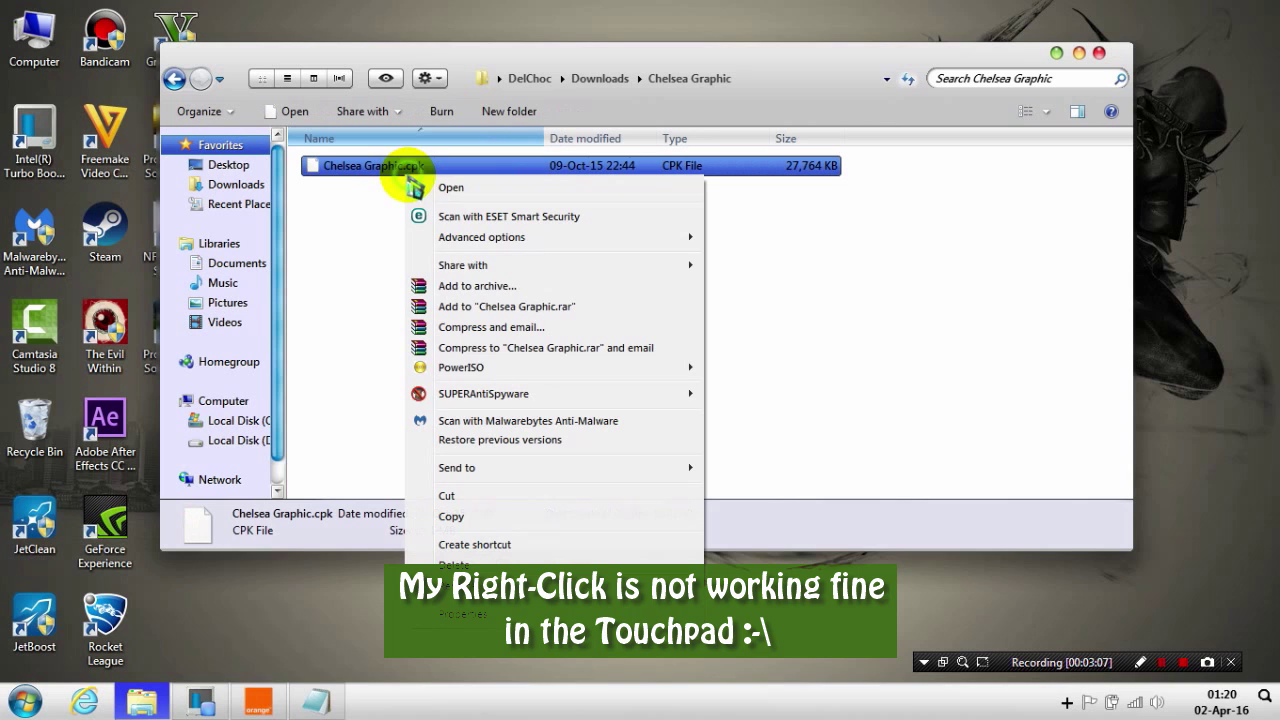
click(451, 518)
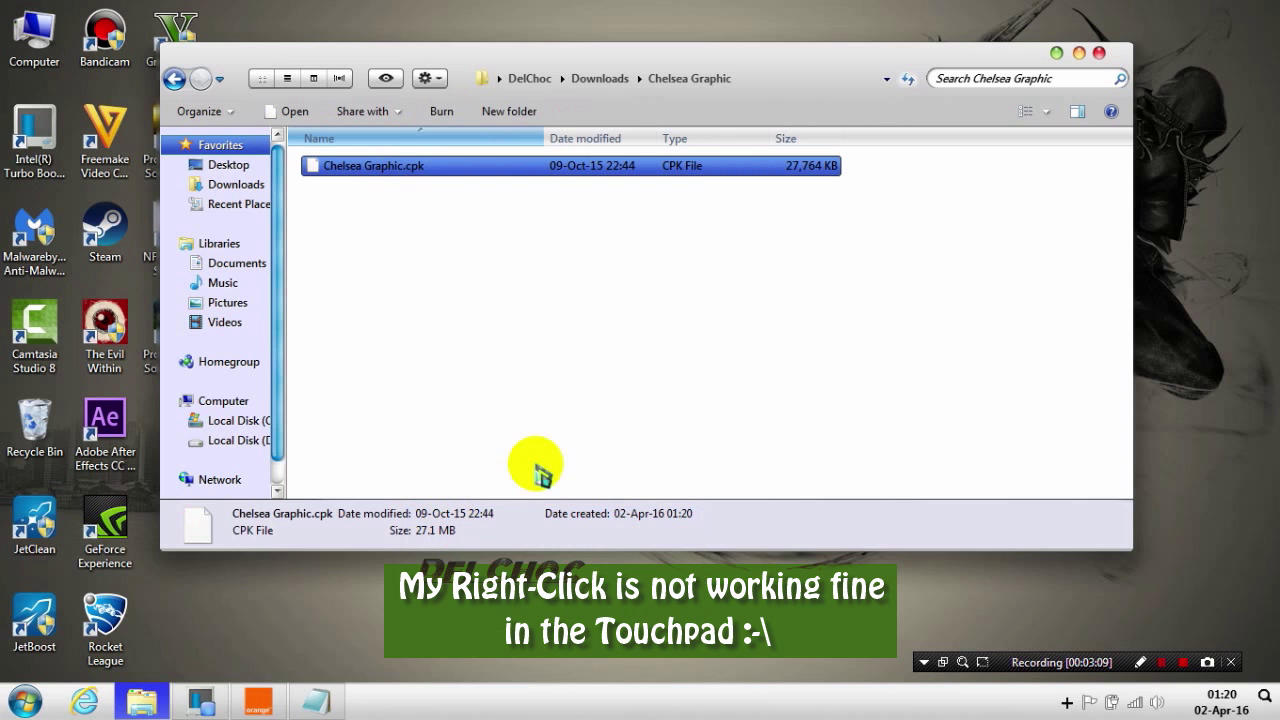
Step: Minimize the Downloads window and open the file location of the Pro Evolution Soccer 2016 desktop shortcut
click(1057, 55)
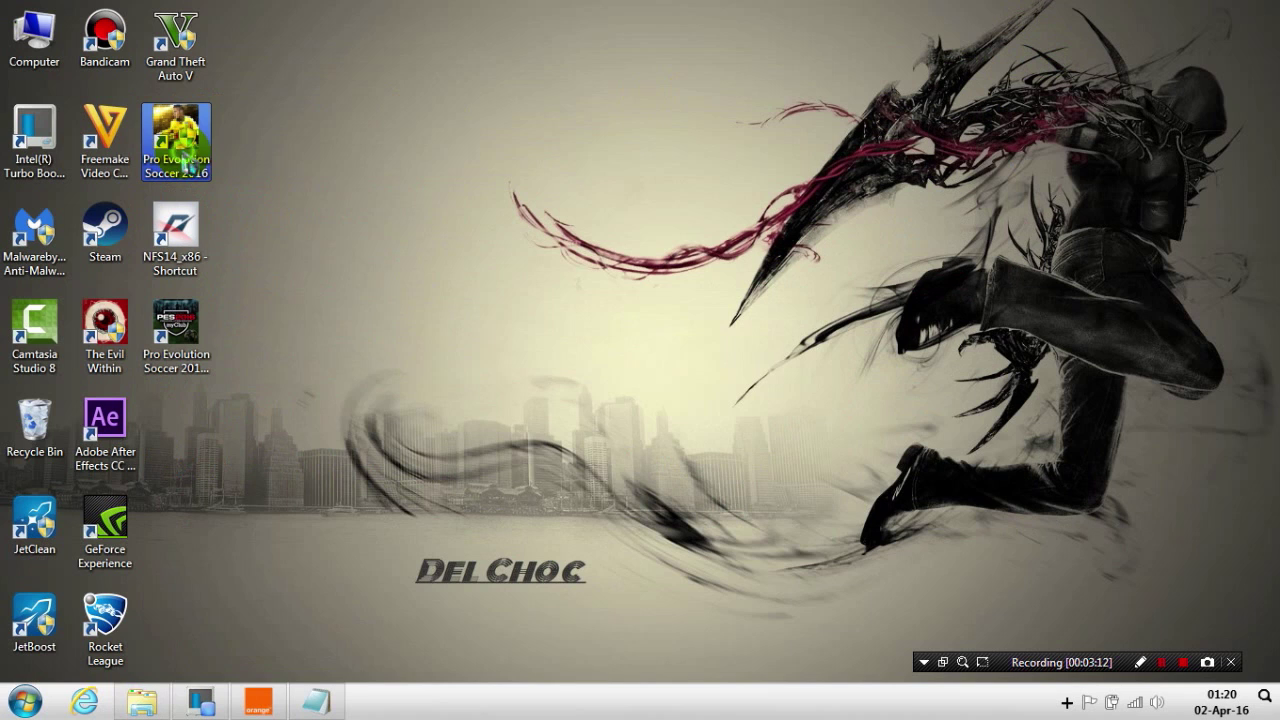
right_click(216, 124)
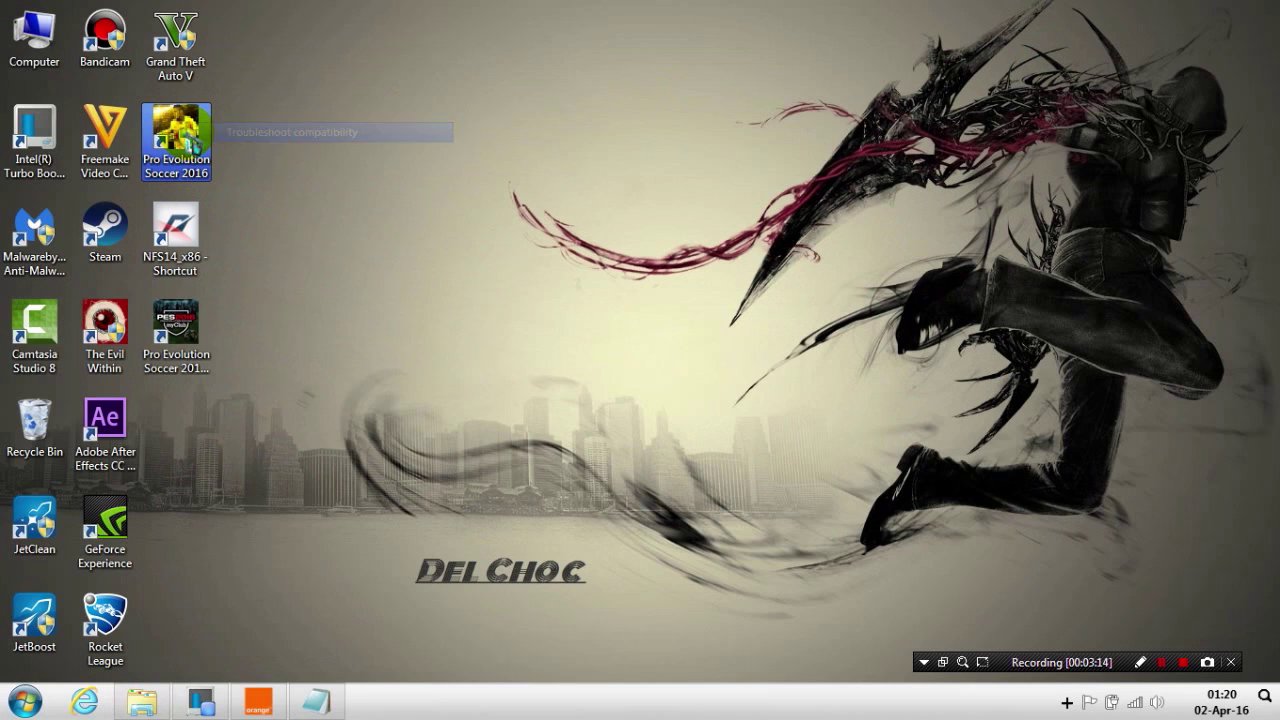
right_click(178, 128)
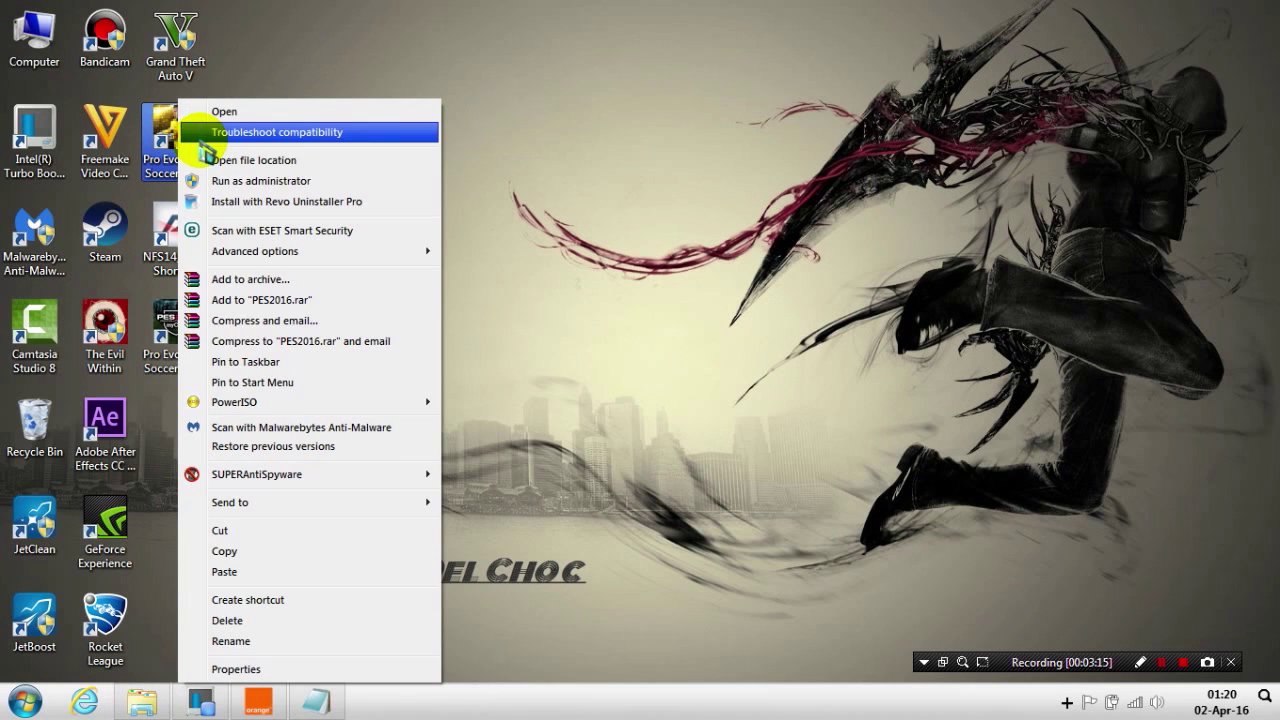
click(278, 162)
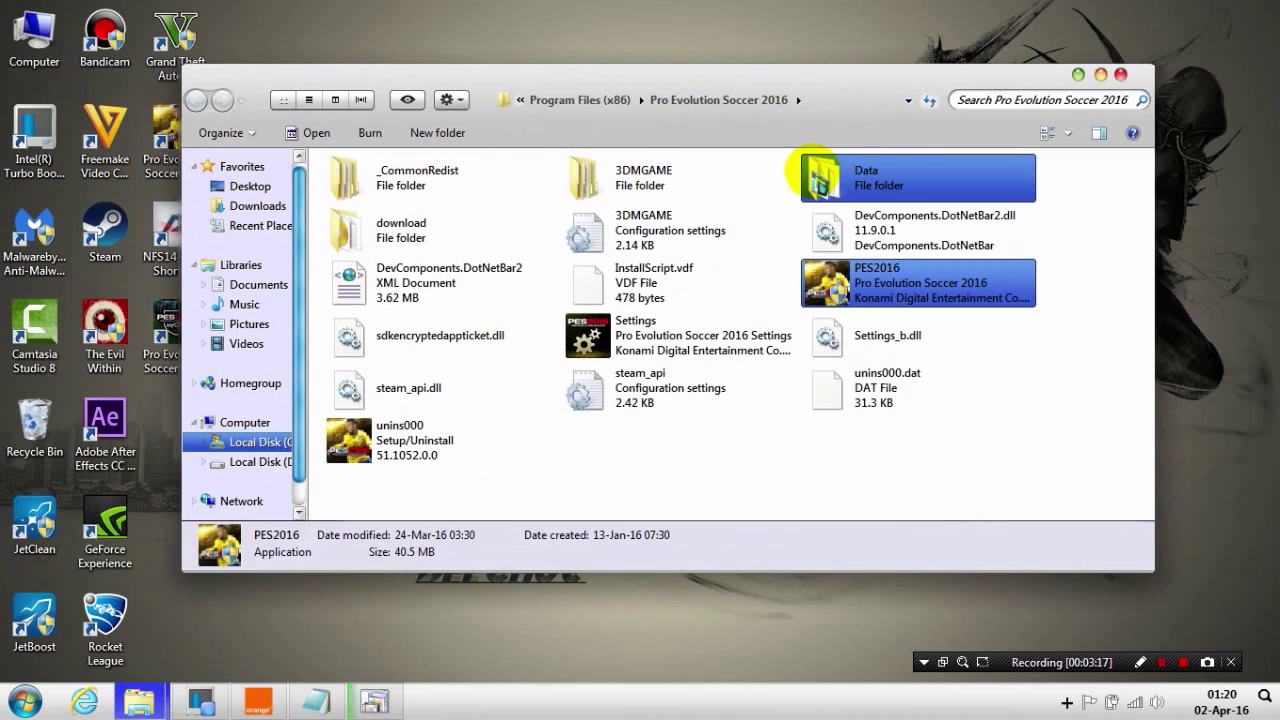
click(390, 700)
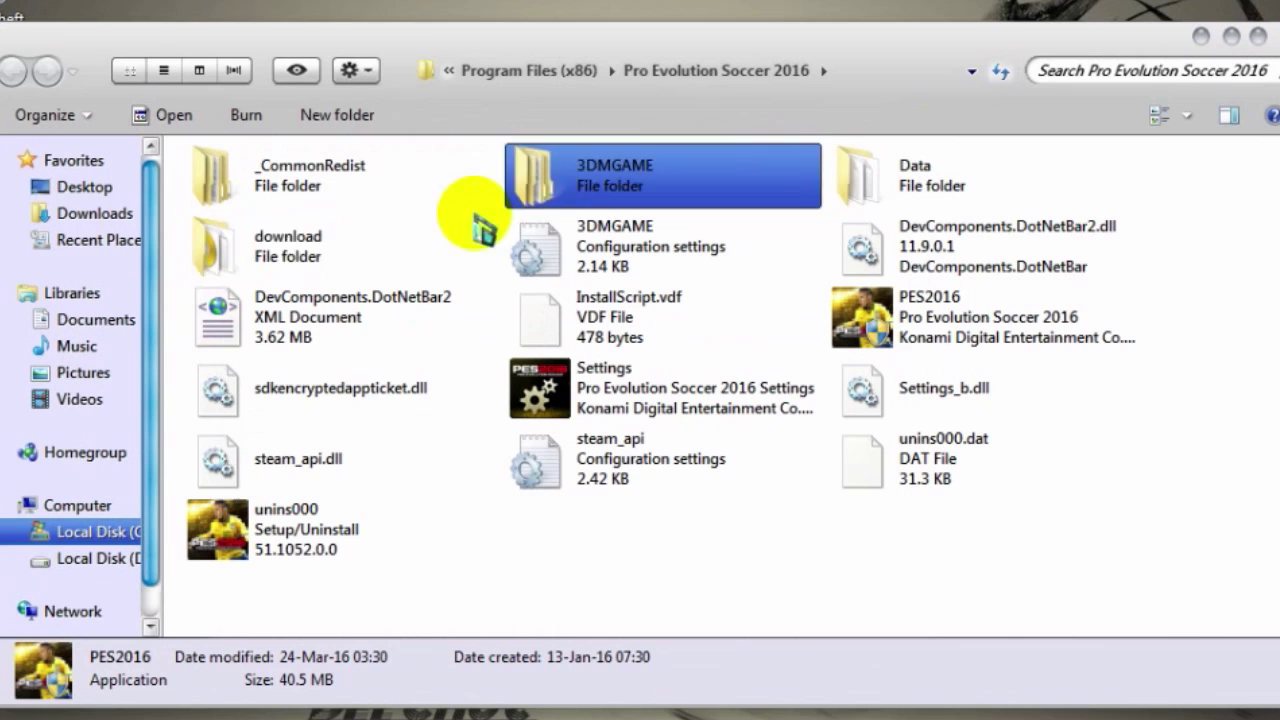
Step: Paste Chelsea Graphic.cpk into the game's download folder with administrator permission, and close the folder window
click(331, 247)
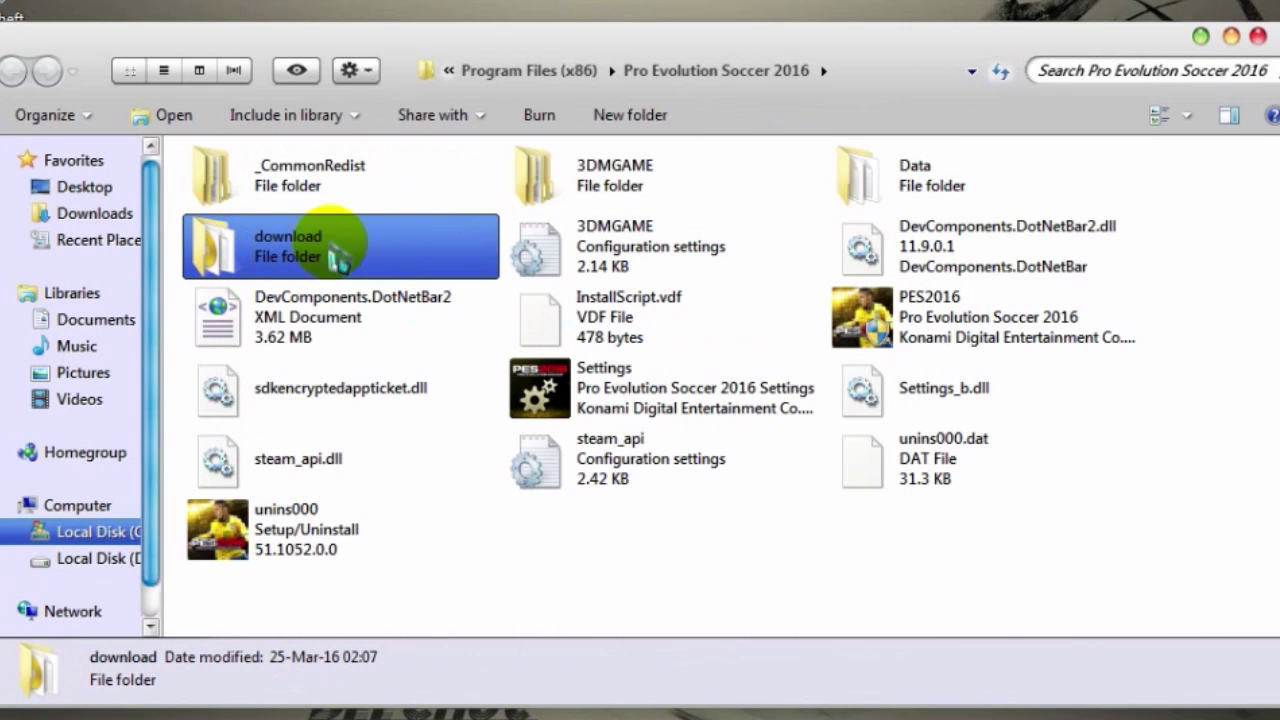
click(390, 250)
double_click(390, 250)
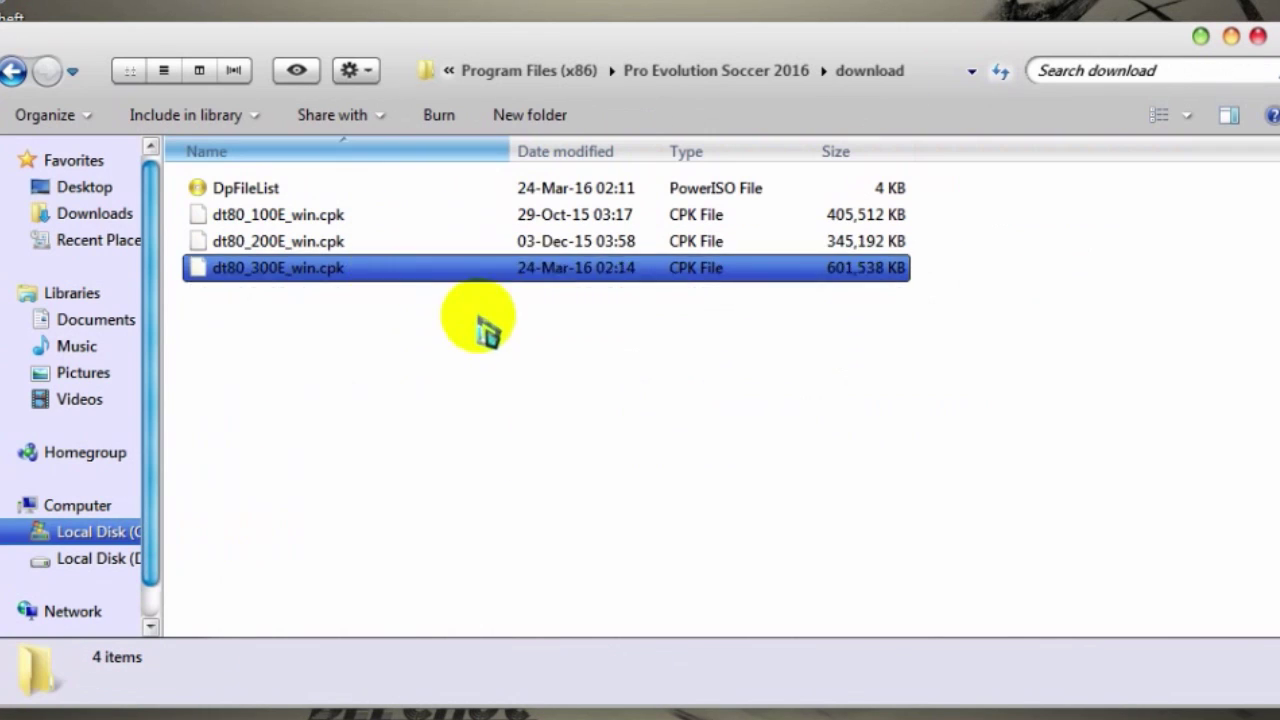
right_click(369, 355)
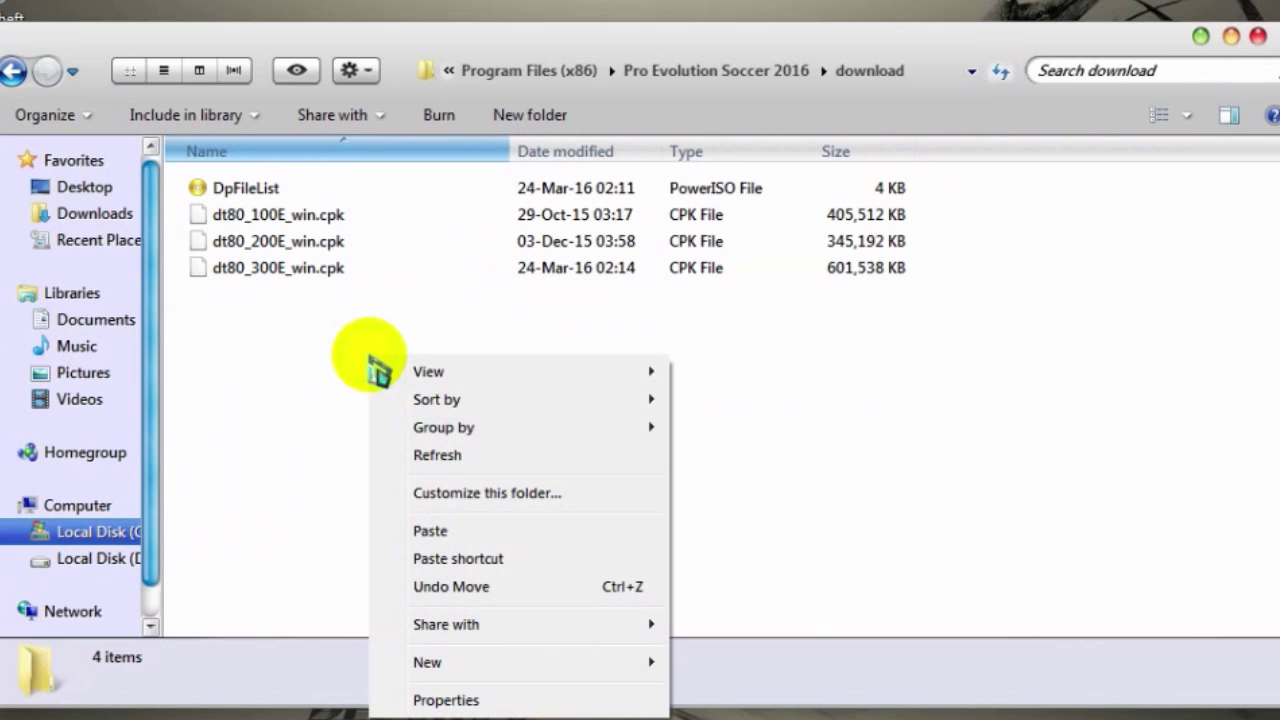
click(460, 533)
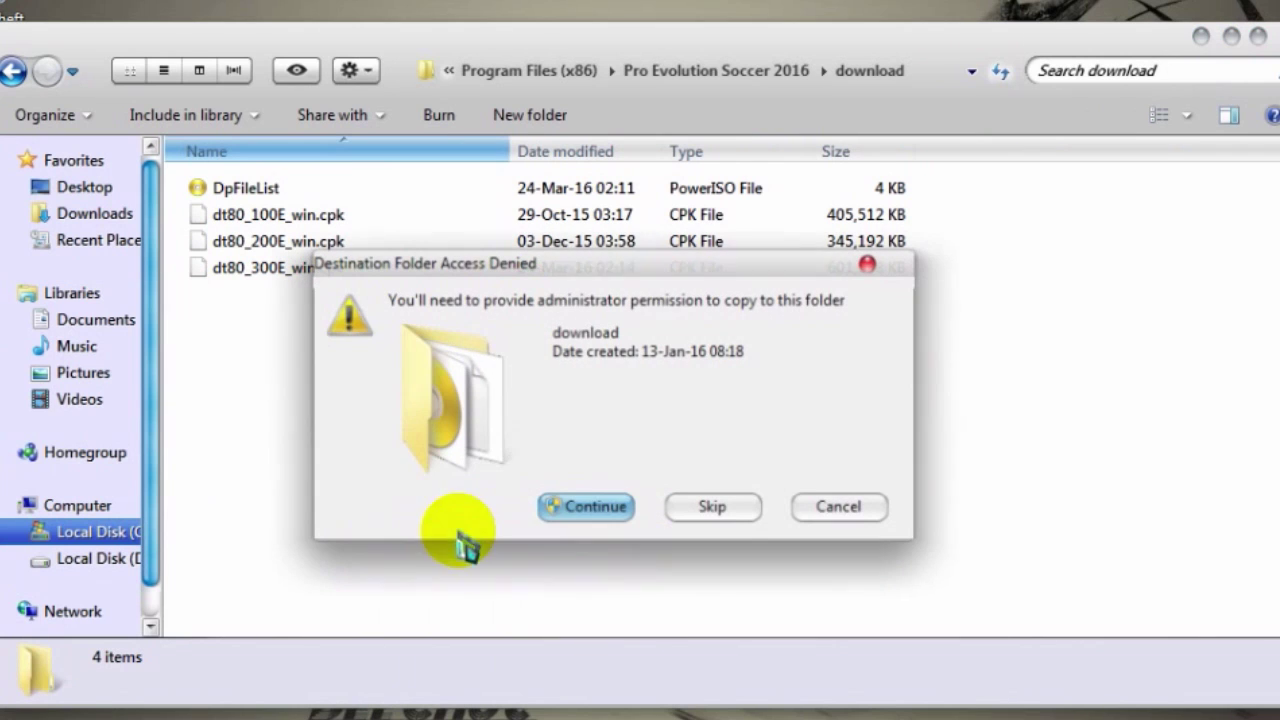
click(590, 512)
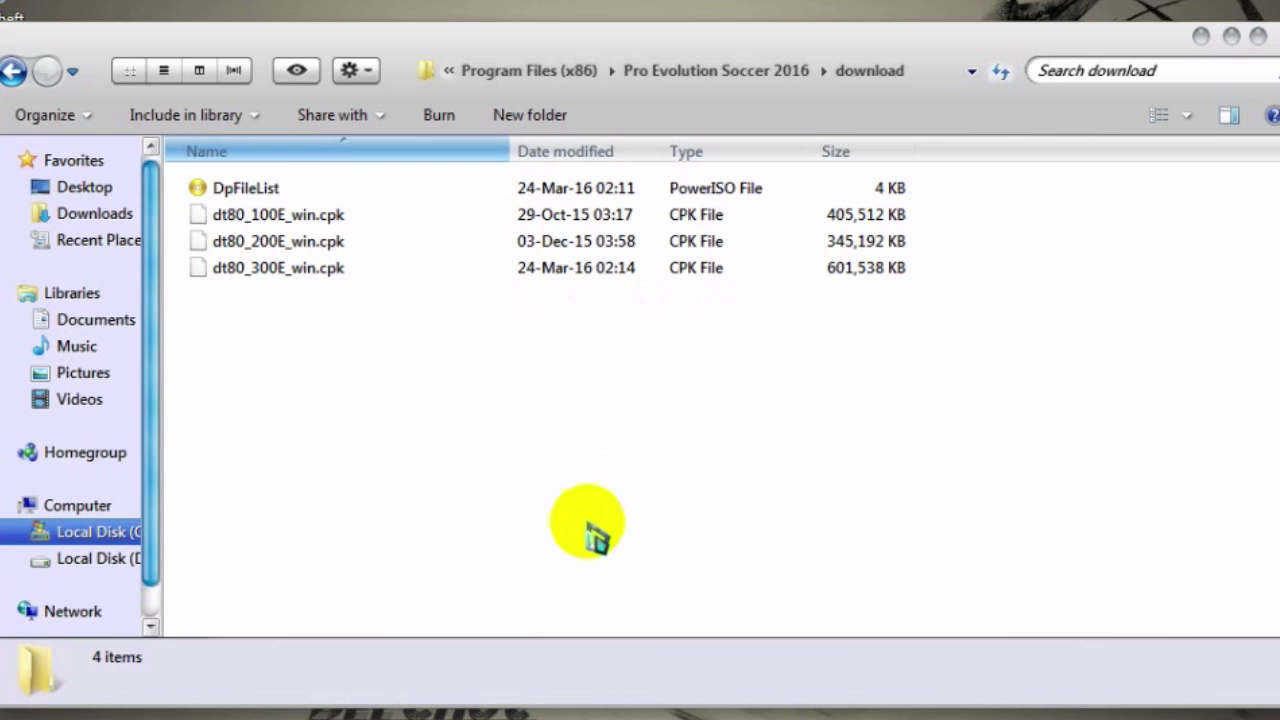
click(568, 443)
click(382, 192)
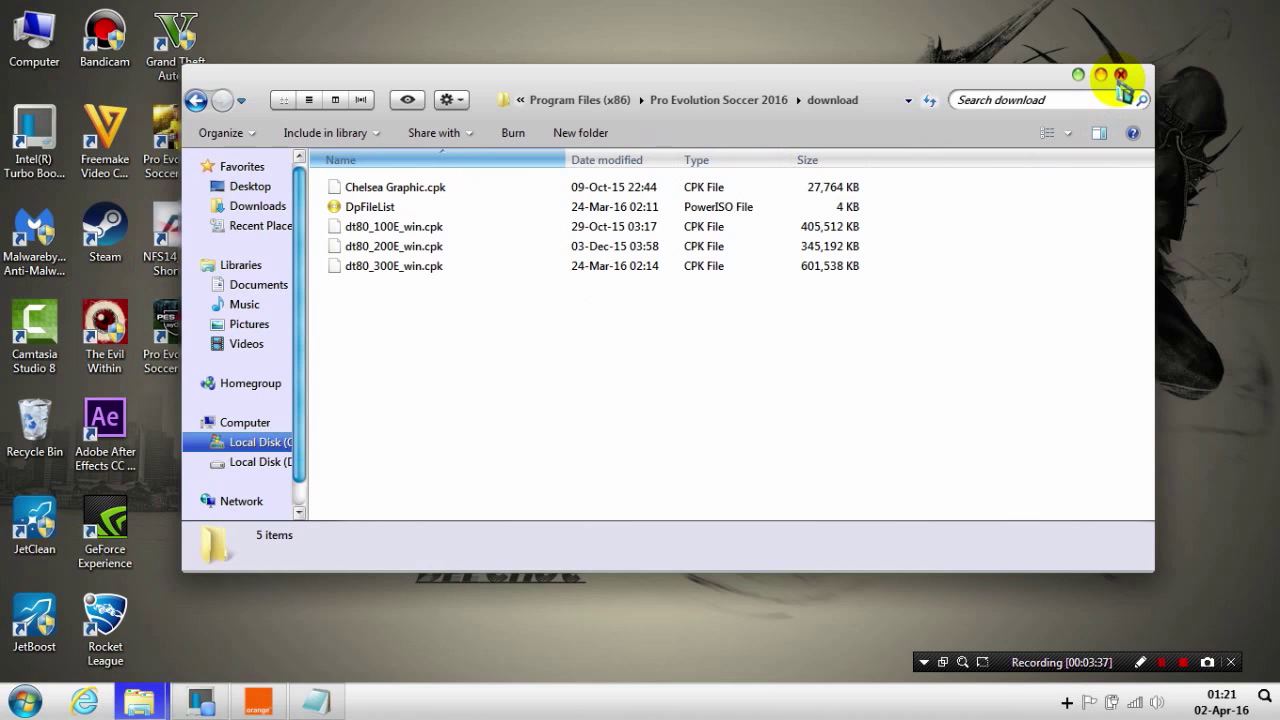
click(1121, 78)
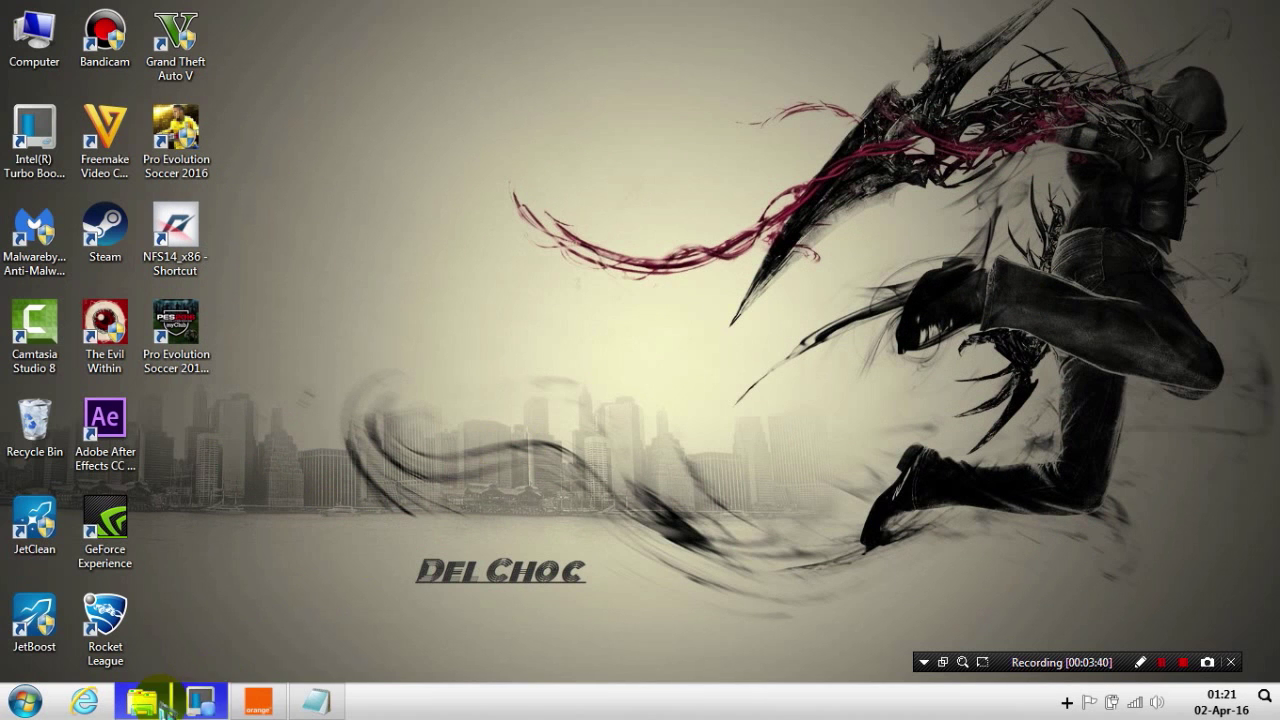
Step: Return to the Downloads folder and open the extracted DpFileListGenerator v1.6 by Baris + DLC 3.0 folder
click(145, 703)
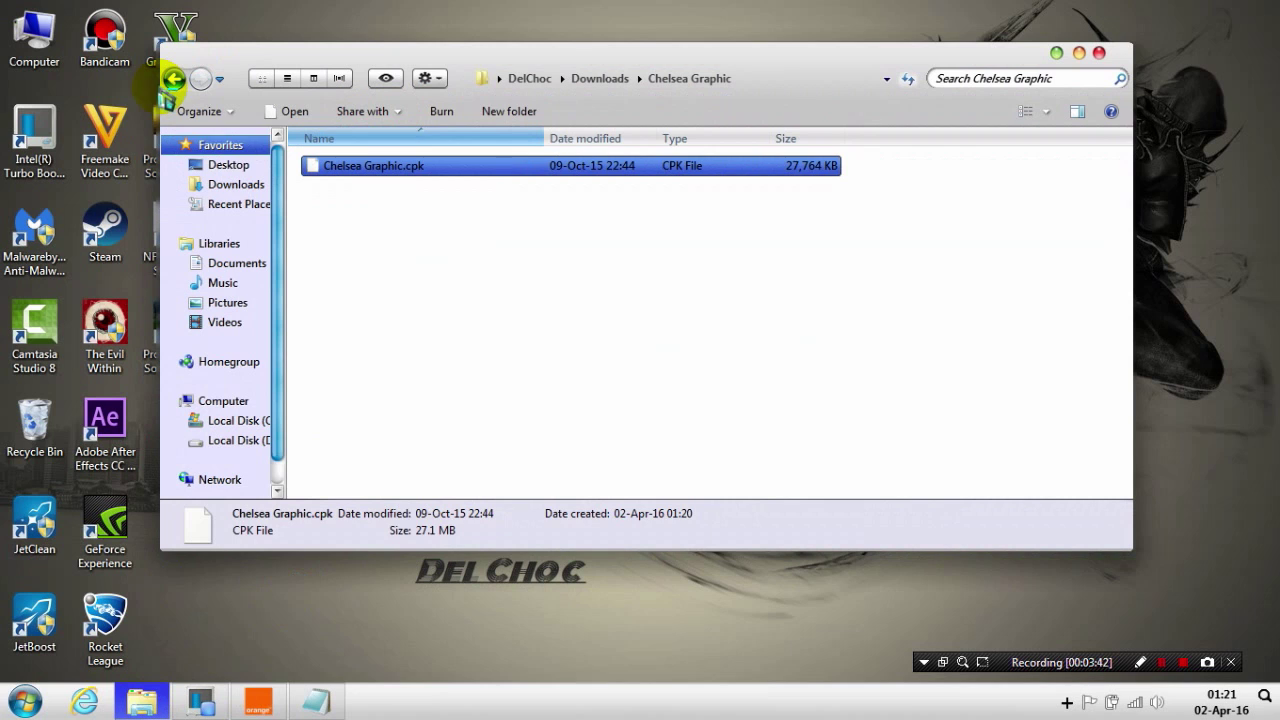
click(175, 80)
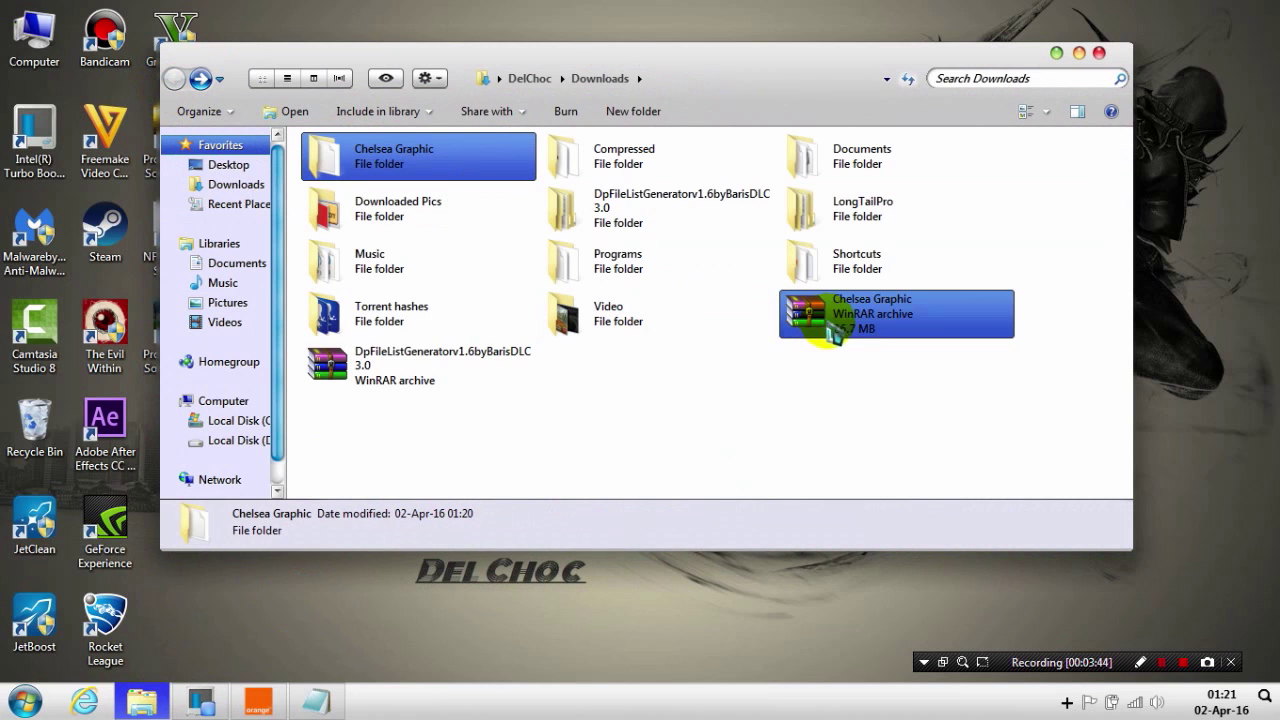
click(660, 226)
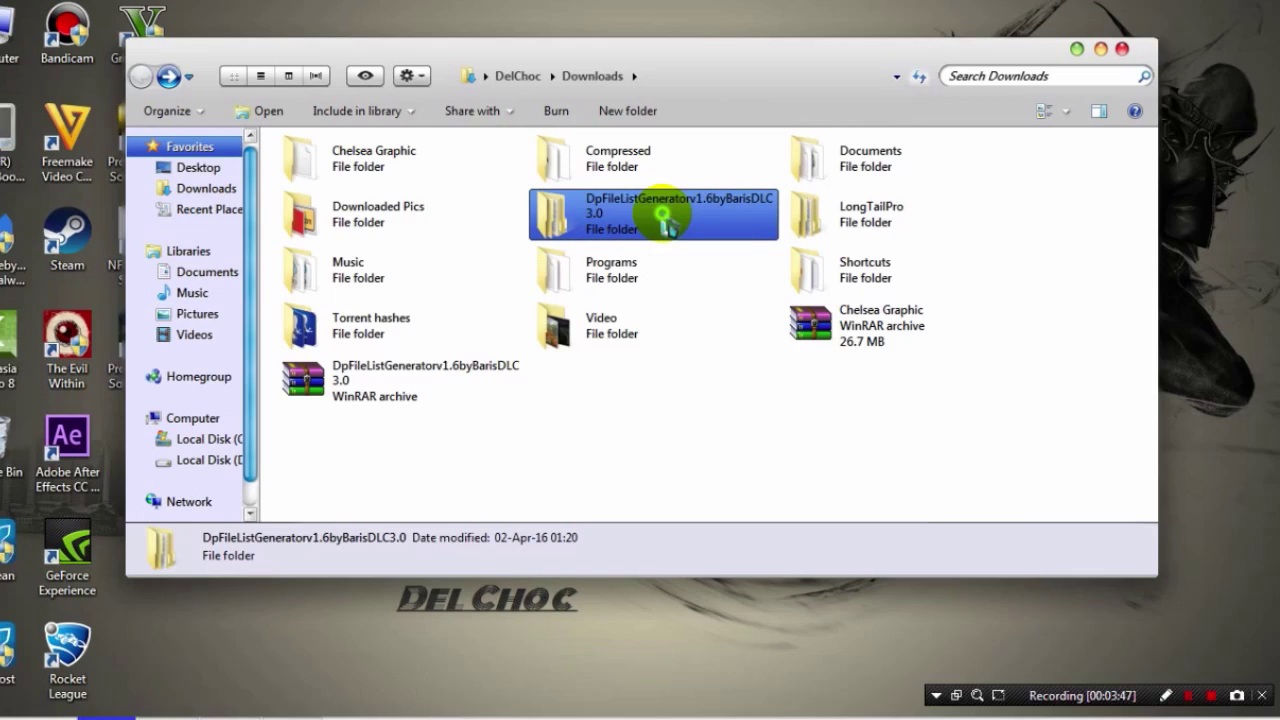
double_click(665, 226)
double_click(595, 173)
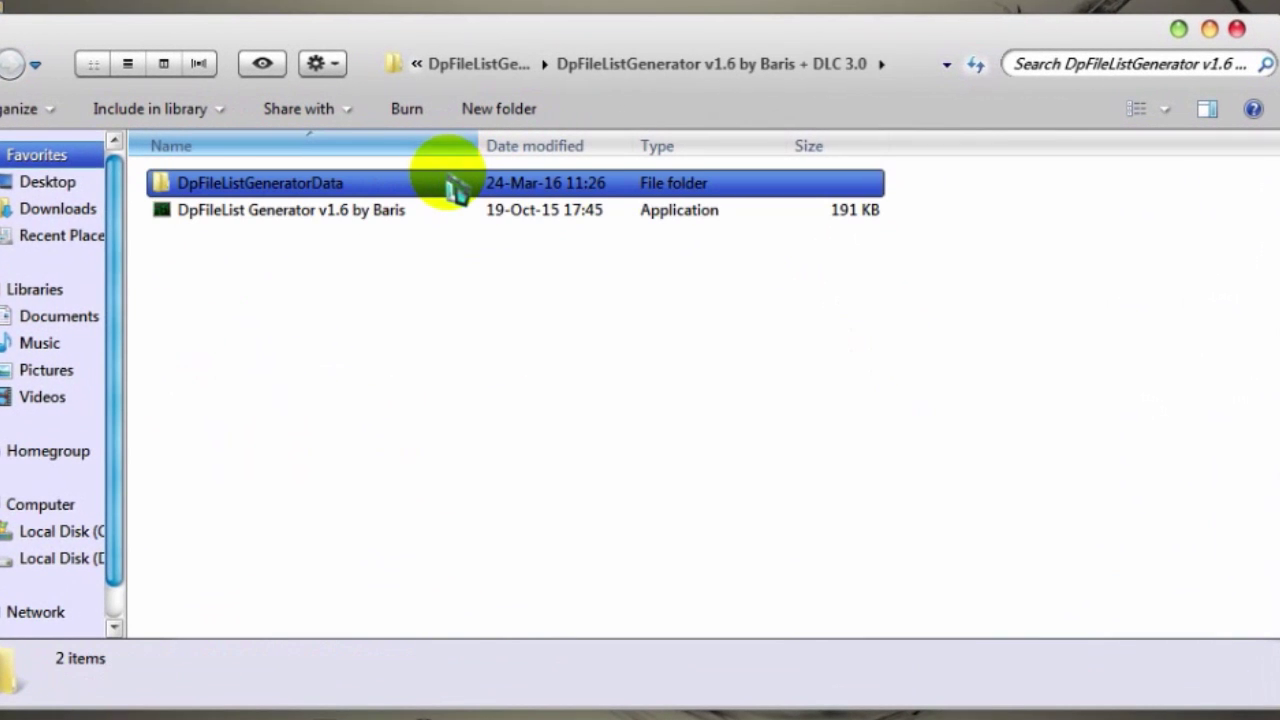
Step: Run DpFileList Generator v1.6 by Baris as administrator and minimize the folder window
click(468, 210)
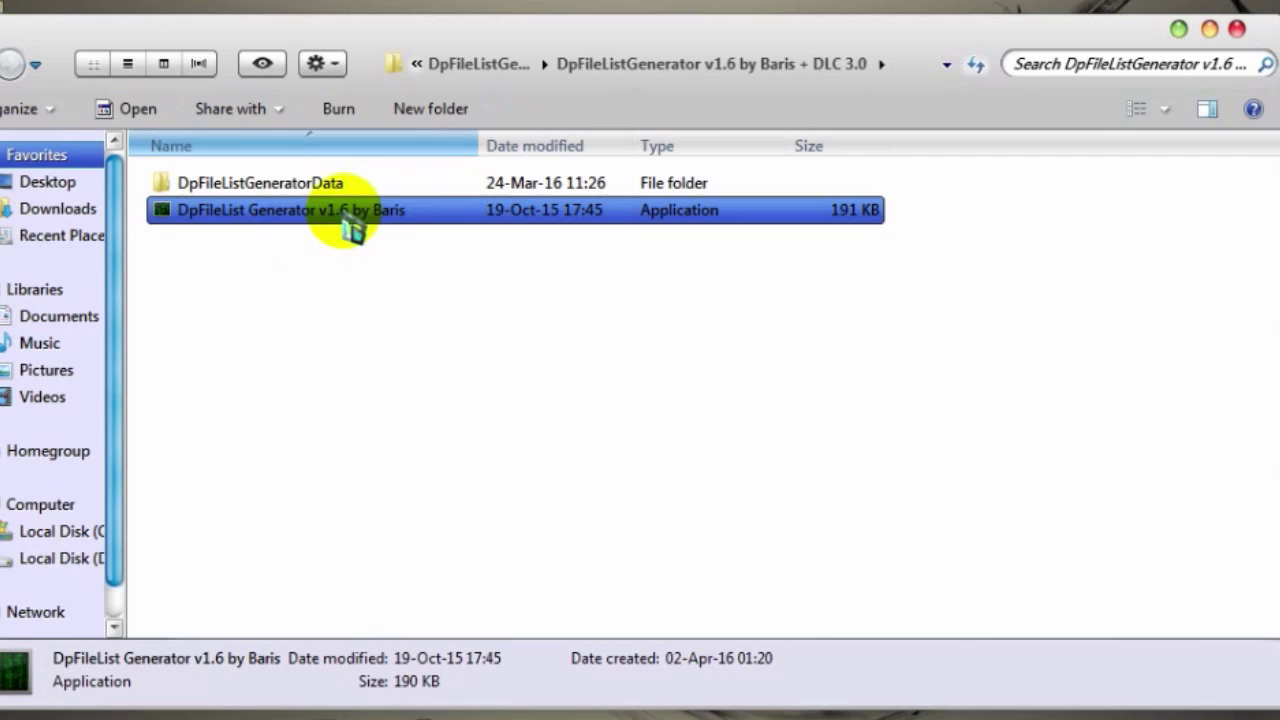
right_click(440, 215)
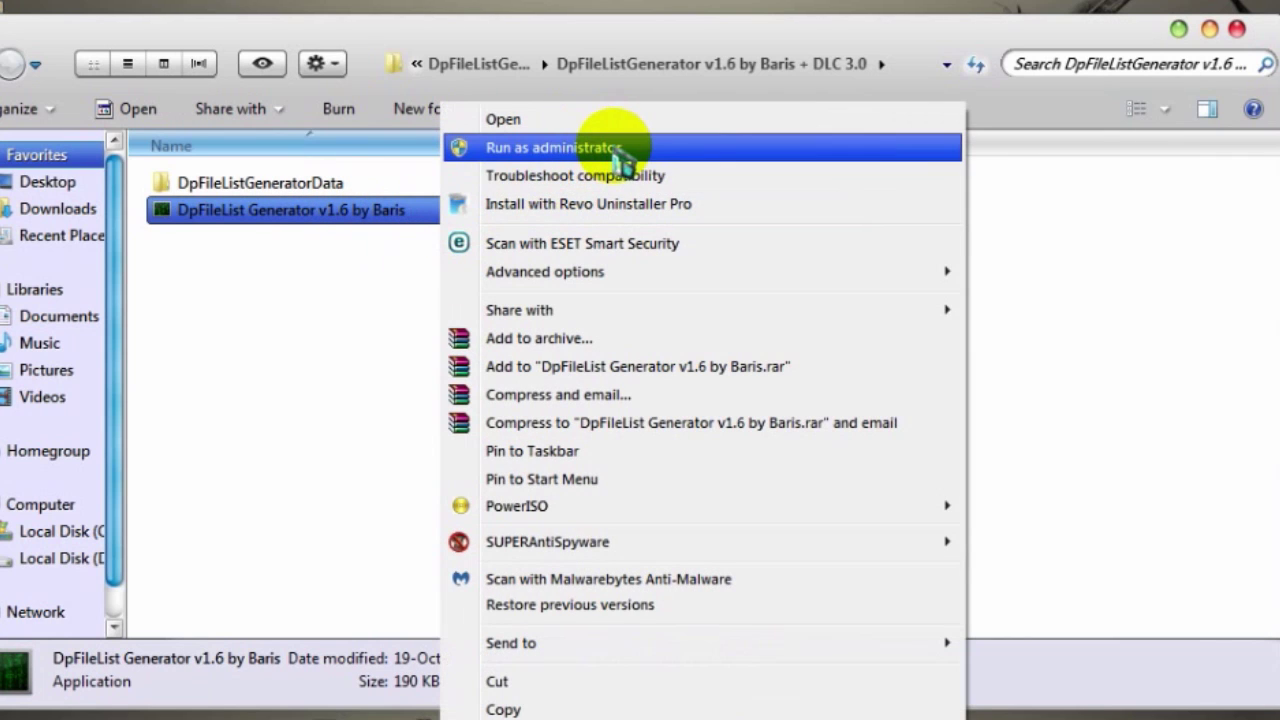
click(610, 148)
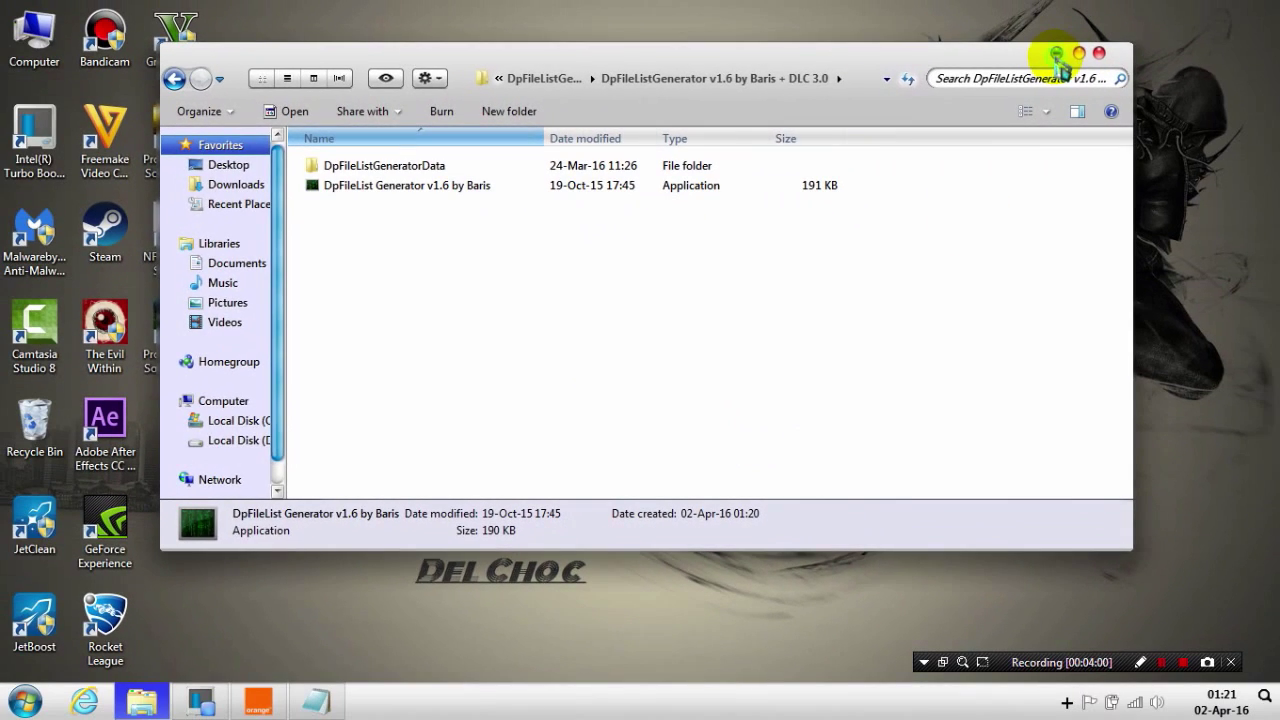
click(1058, 55)
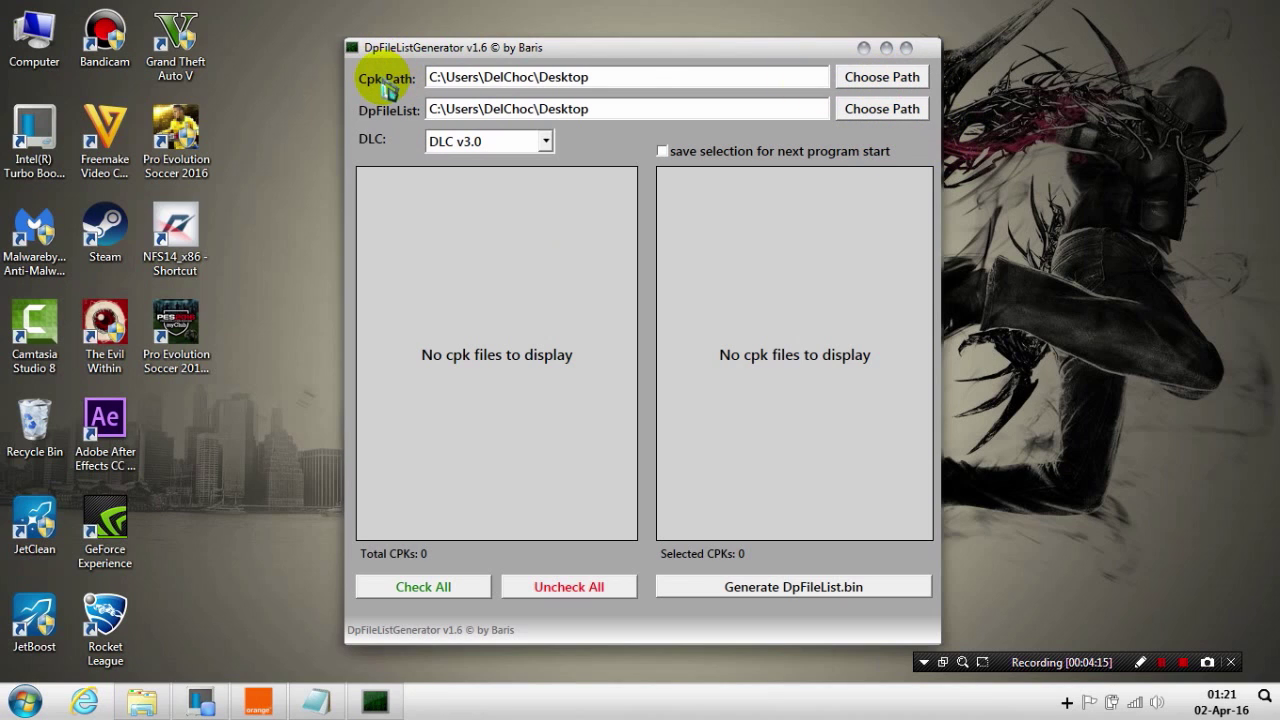
Step: Set the Cpk Path to C:\Program Files (x86)\Pro Evolution Soccer 2016\download
click(883, 88)
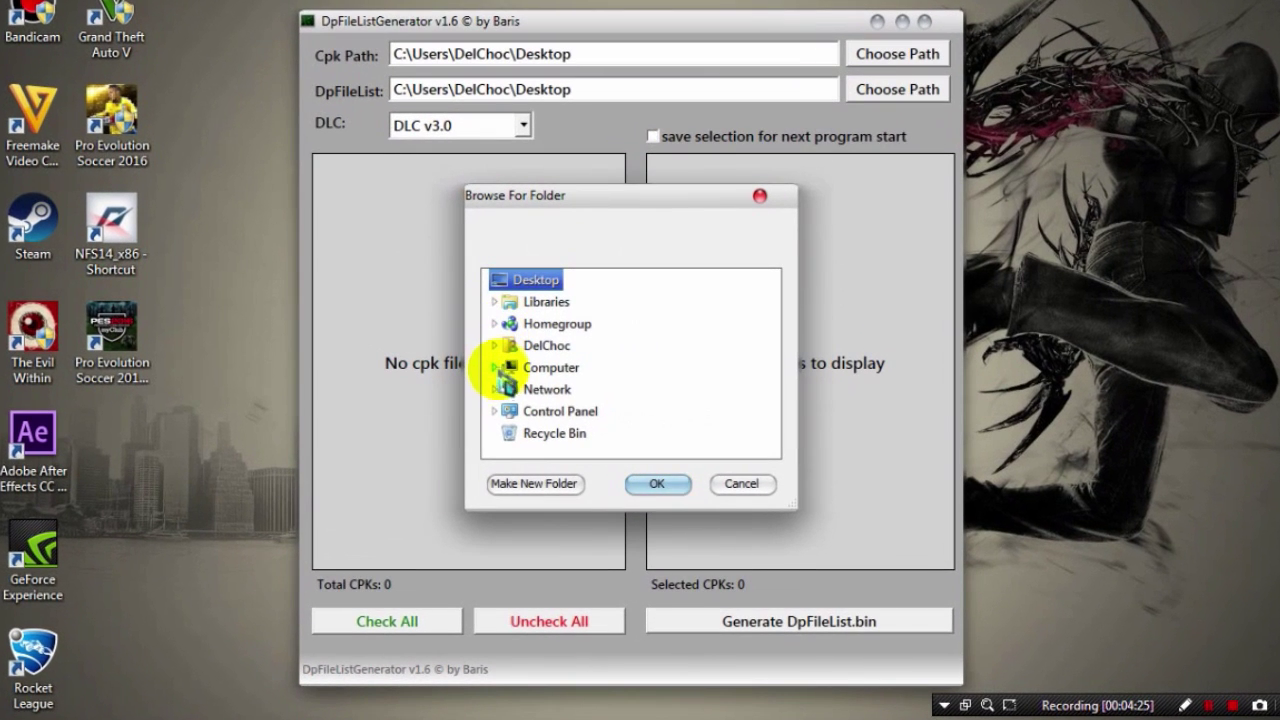
click(494, 367)
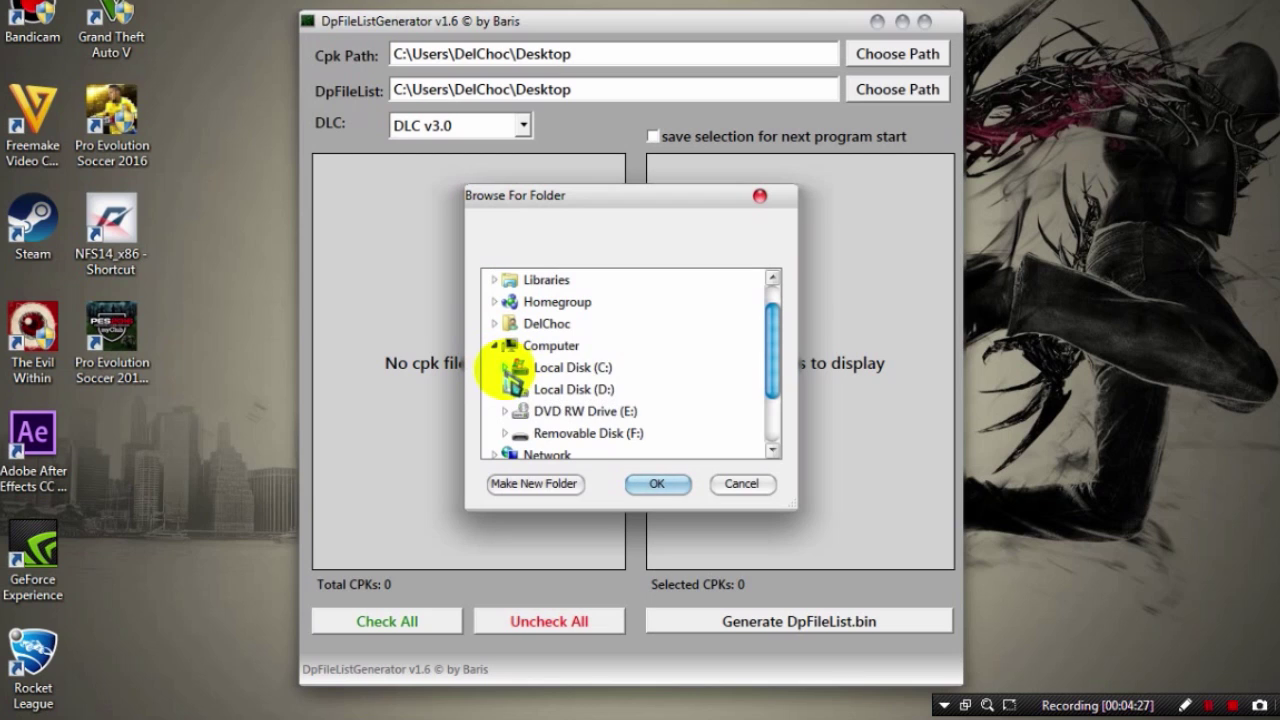
click(503, 367)
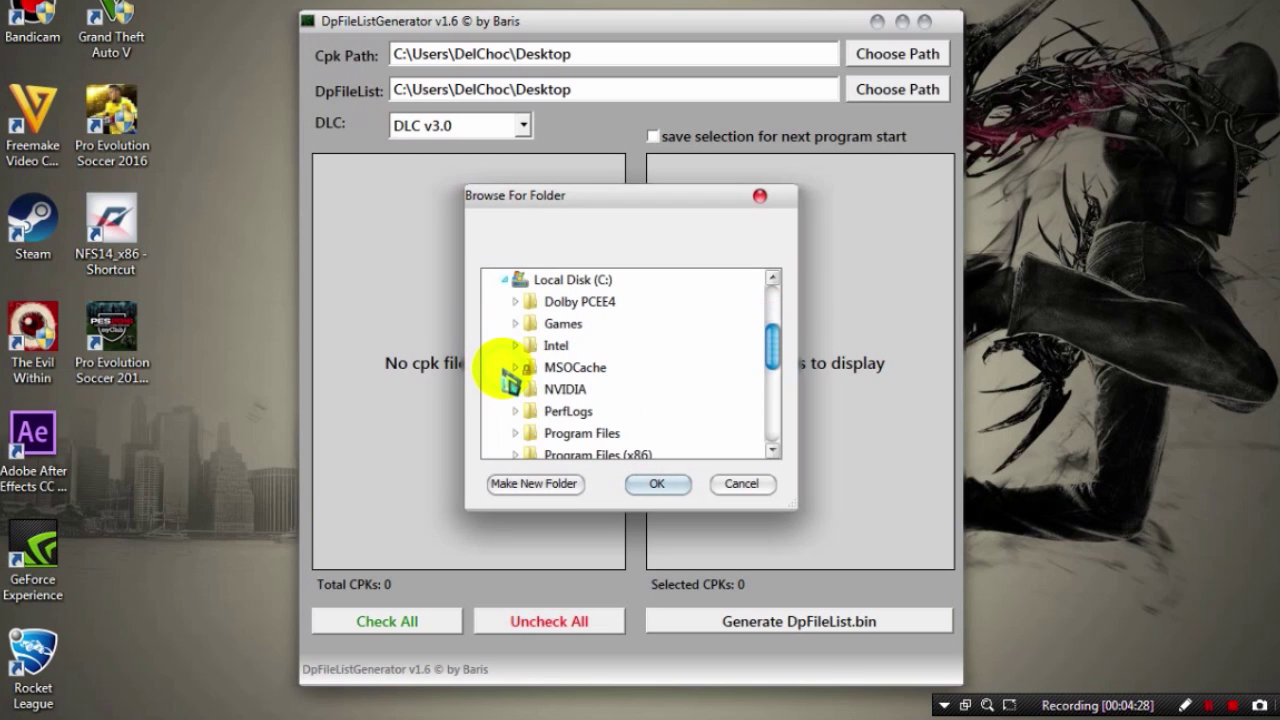
click(514, 455)
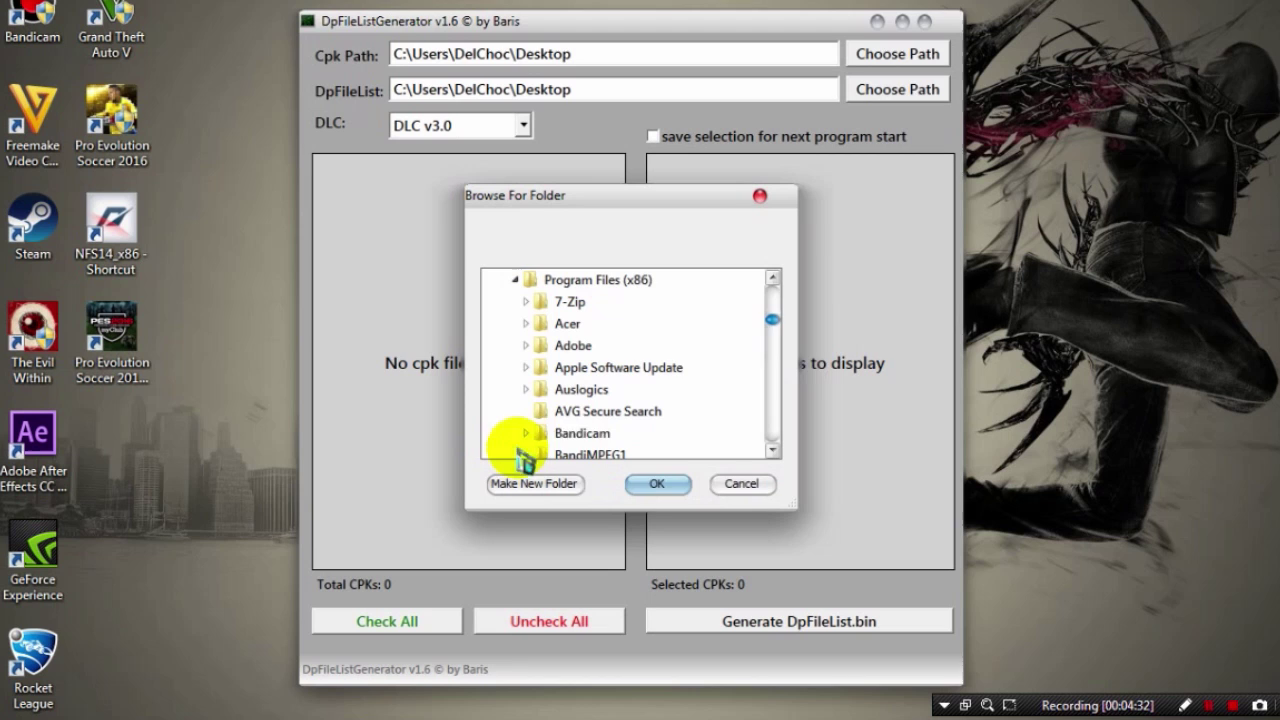
drag(776, 328, 777, 398)
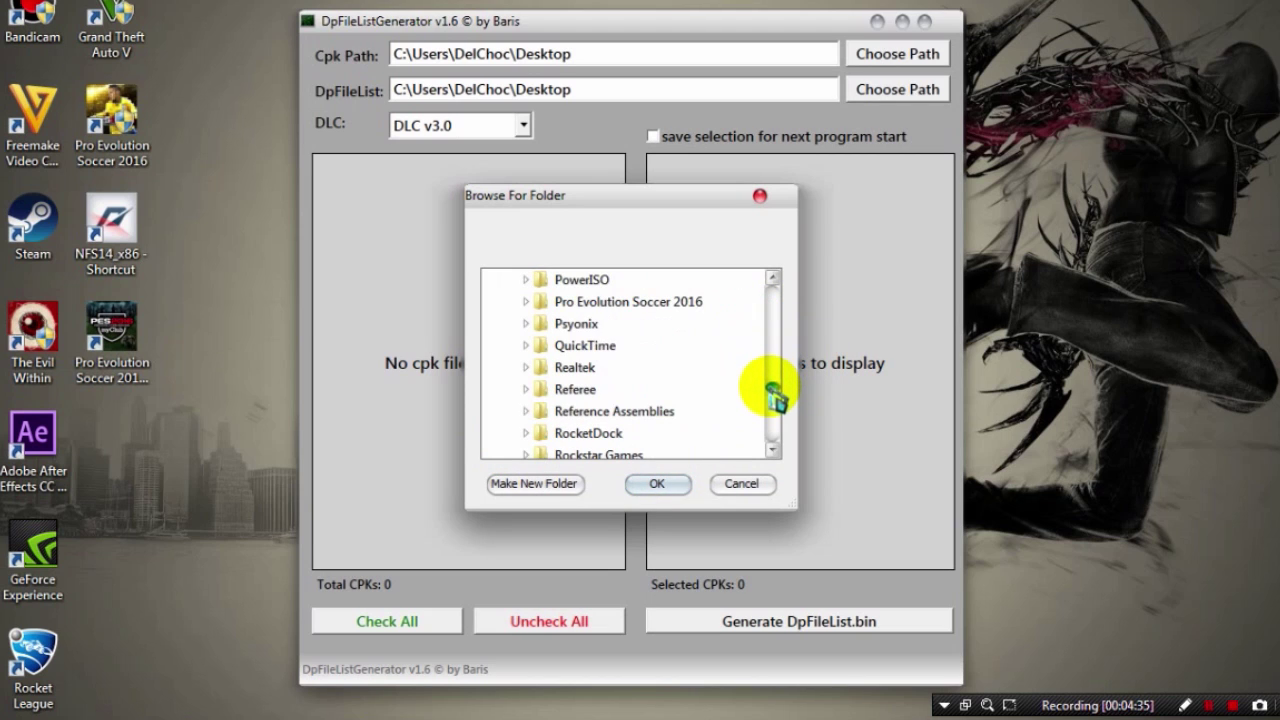
click(527, 303)
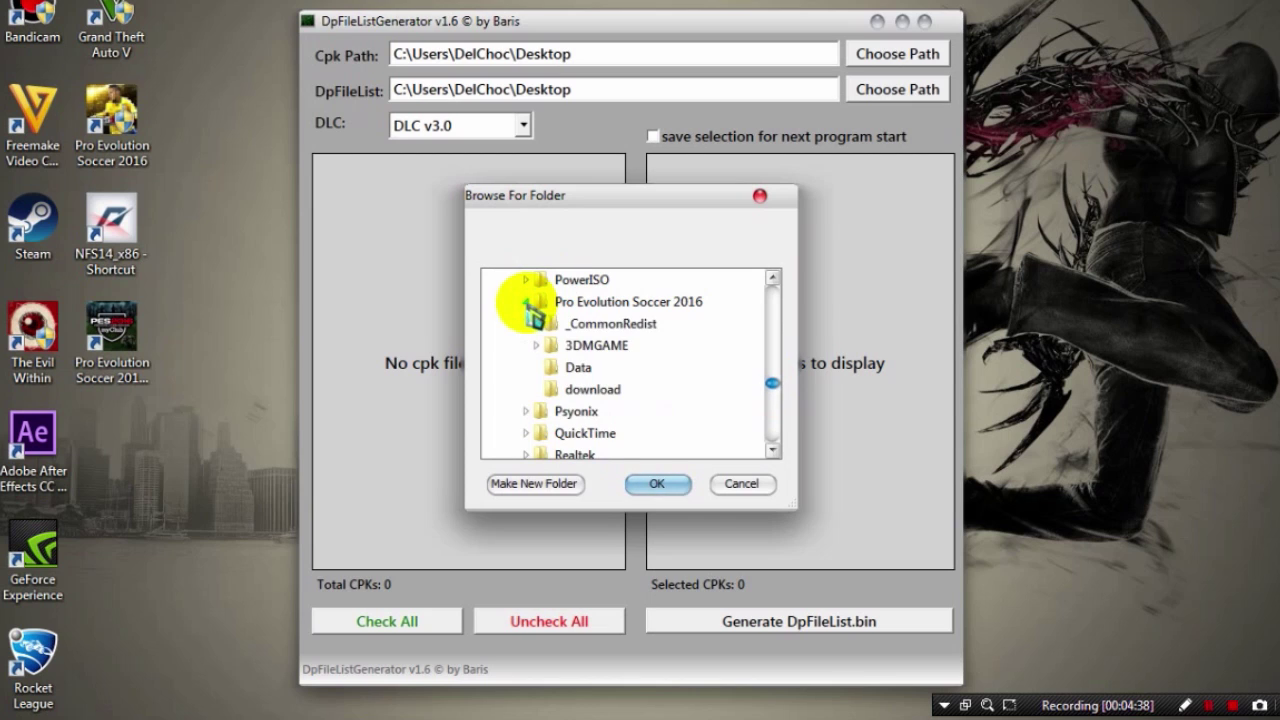
click(586, 393)
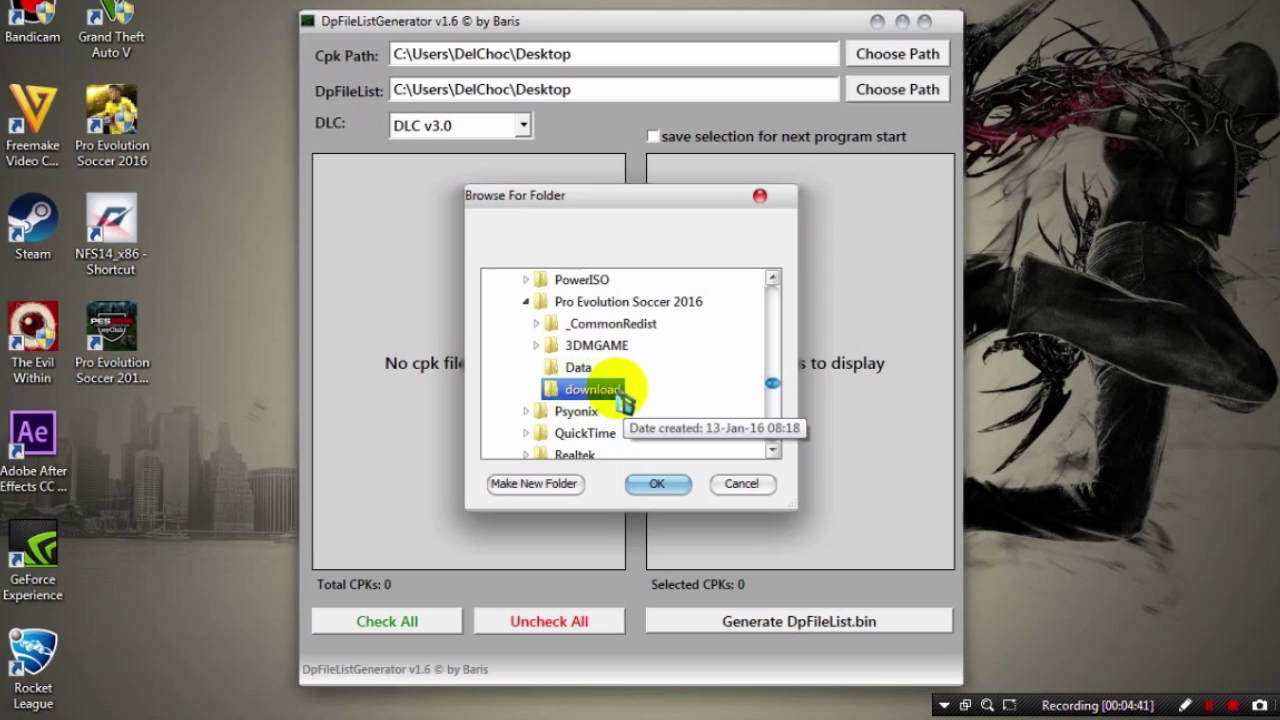
click(674, 494)
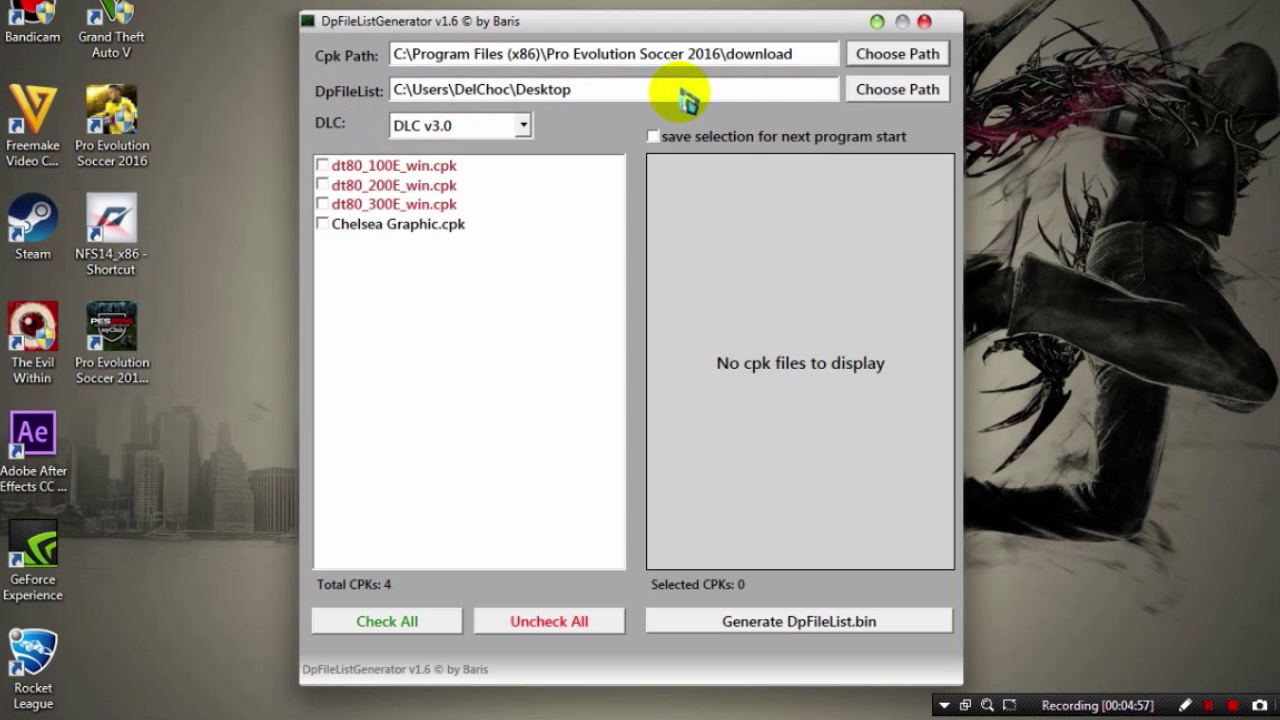
Step: Choose DLC v3.0 and include all the listed CPK files, with Chelsea Graphic.cpk highlighted among the selected ones
click(520, 124)
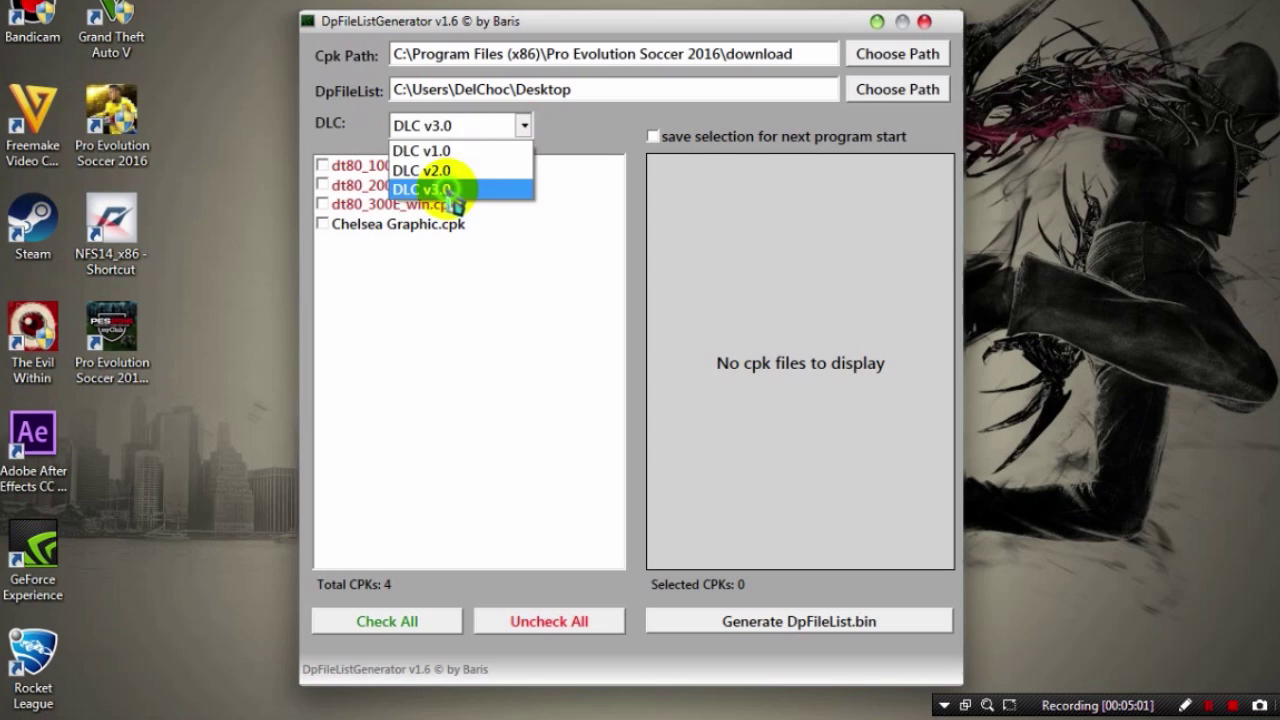
click(450, 192)
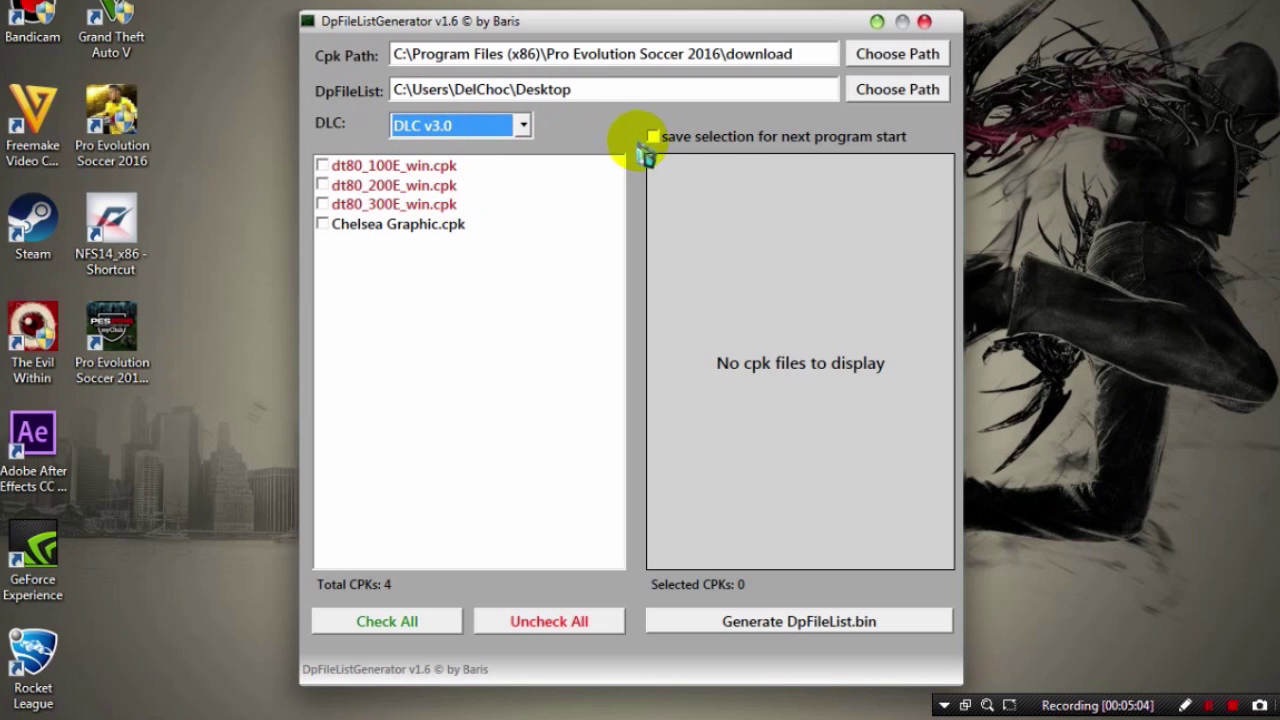
click(377, 628)
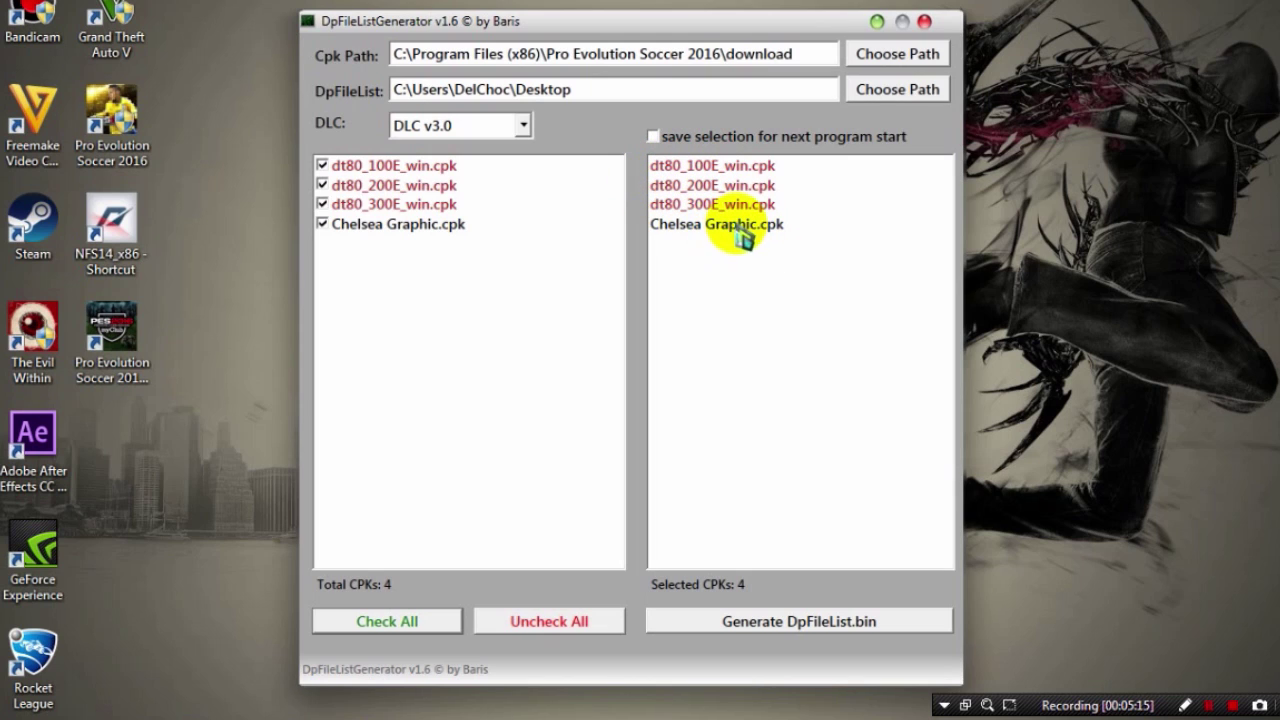
click(720, 236)
mouse_move(720, 236)
mouse_down()
mouse_move(714, 104)
mouse_move(723, 243)
mouse_move(716, 234)
mouse_up()
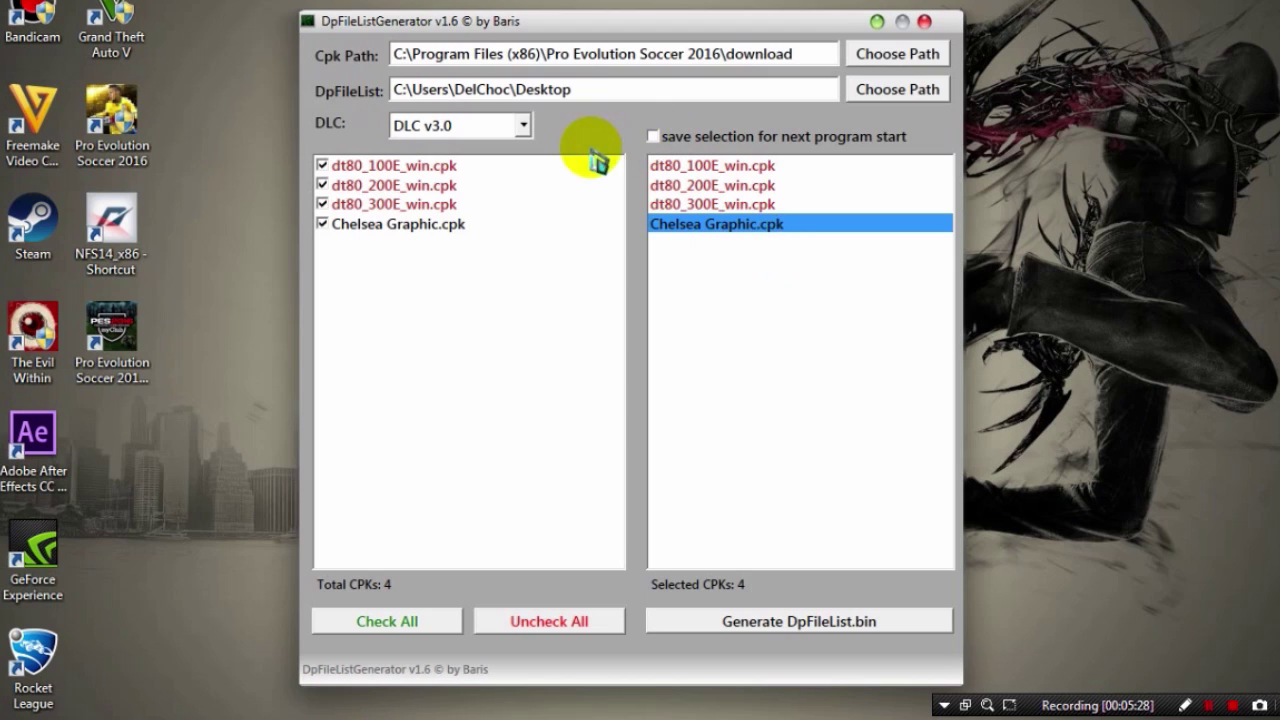
Step: Enable saving the selection for the next program start, generate DpFileList.bin, and close the generator
click(655, 138)
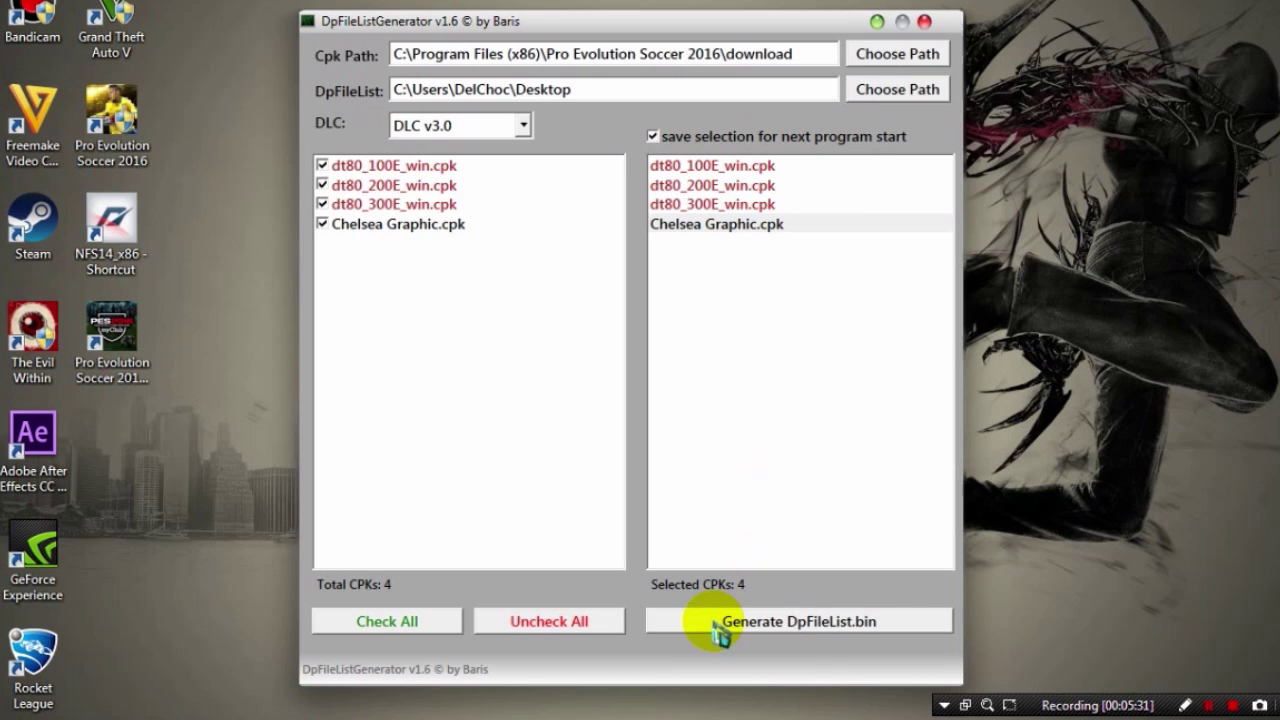
click(797, 627)
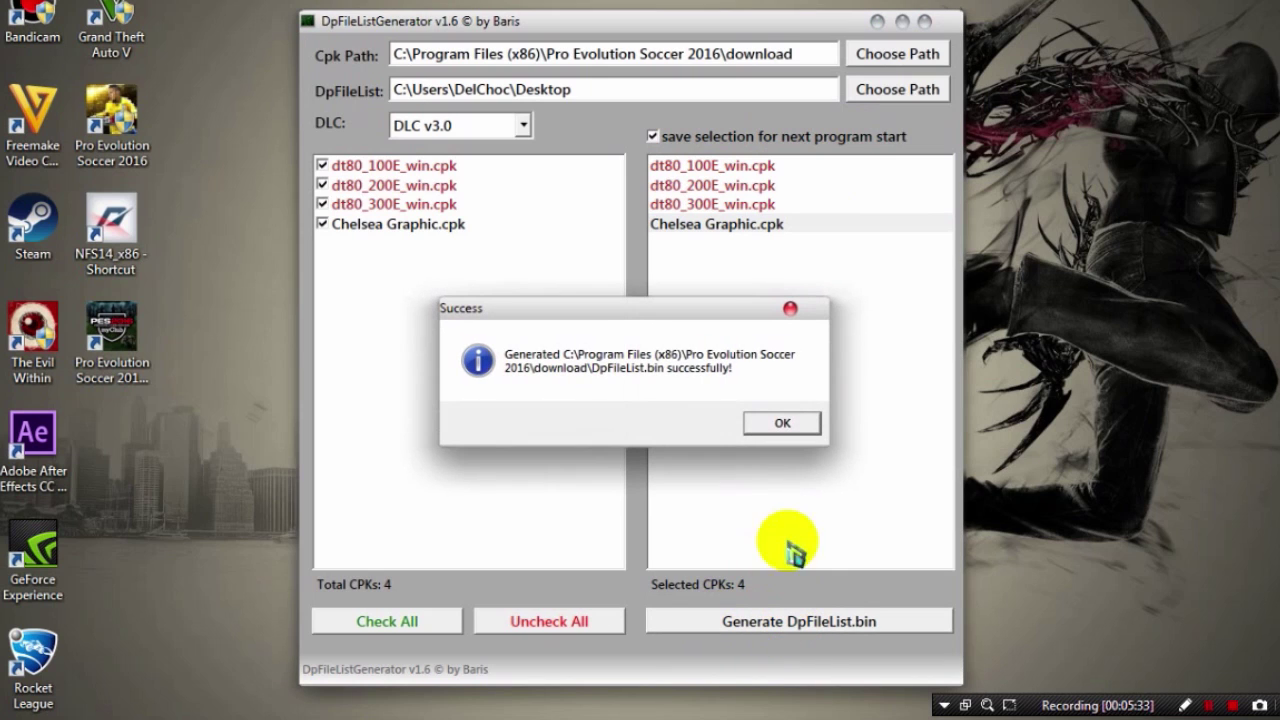
click(780, 425)
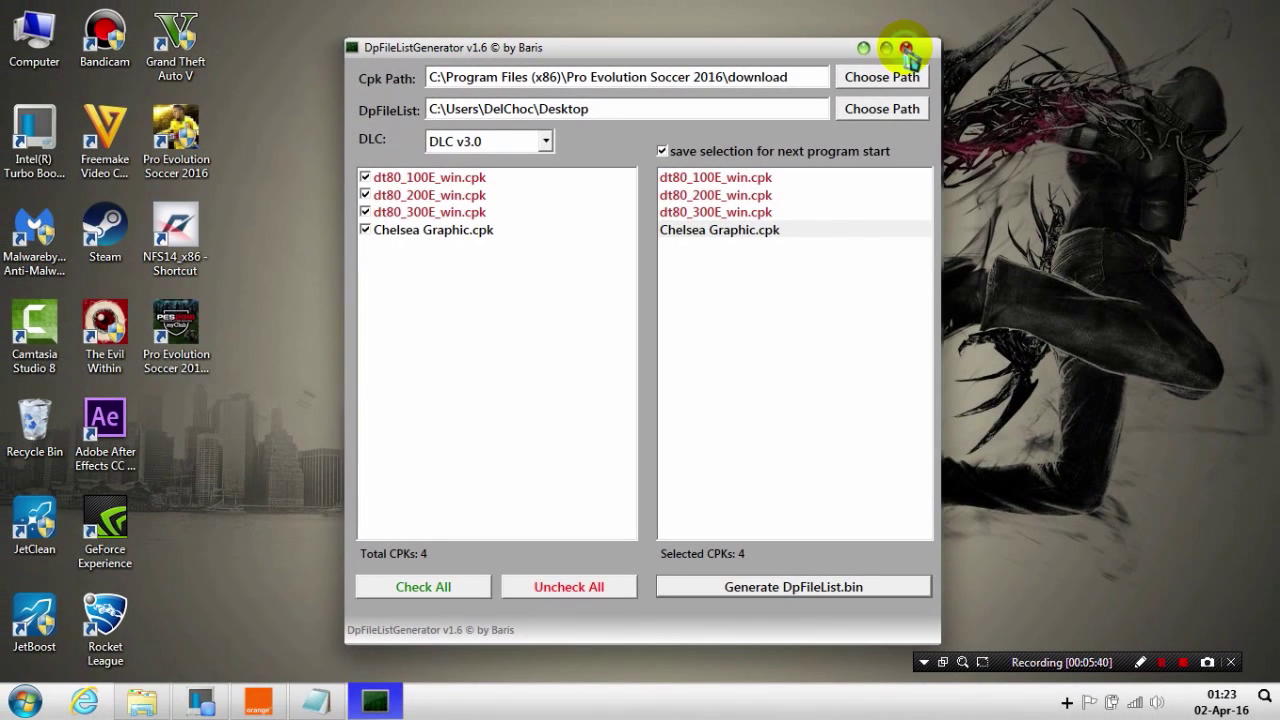
click(906, 49)
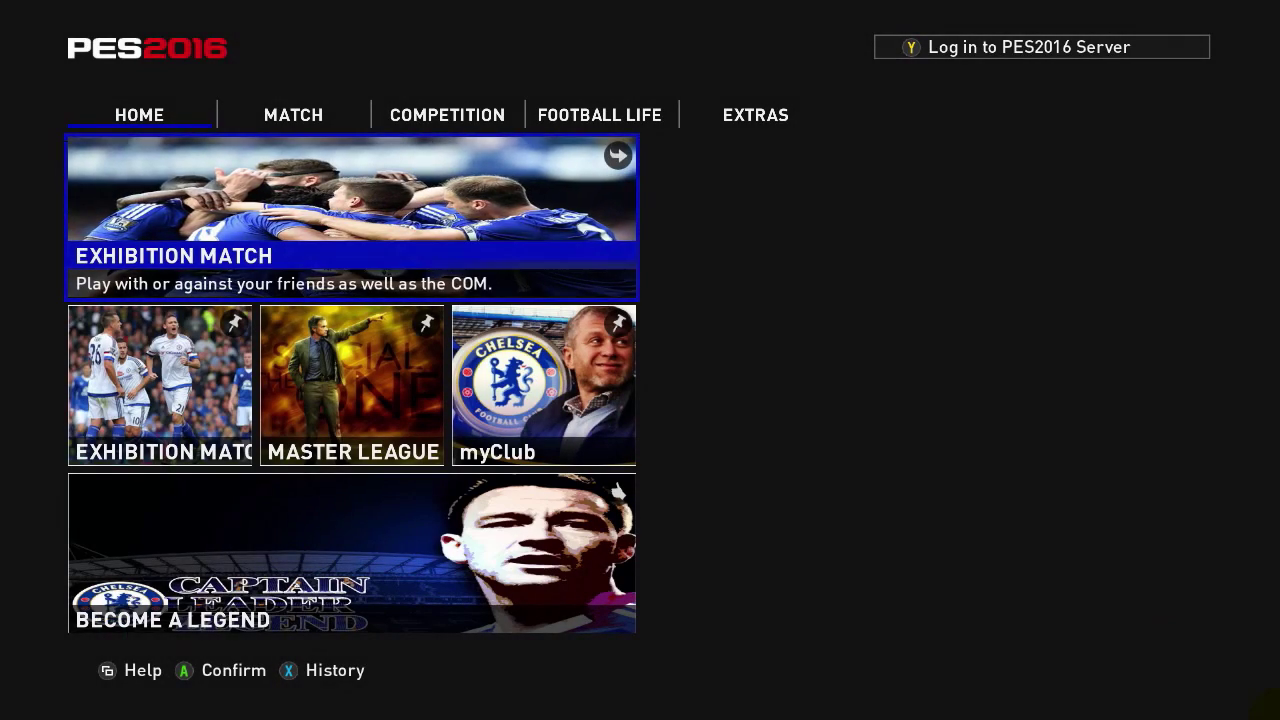
Step: In Pro Evolution Soccer 2016, examine the menu tile graphics in the Home and Extras sections
key(Down)
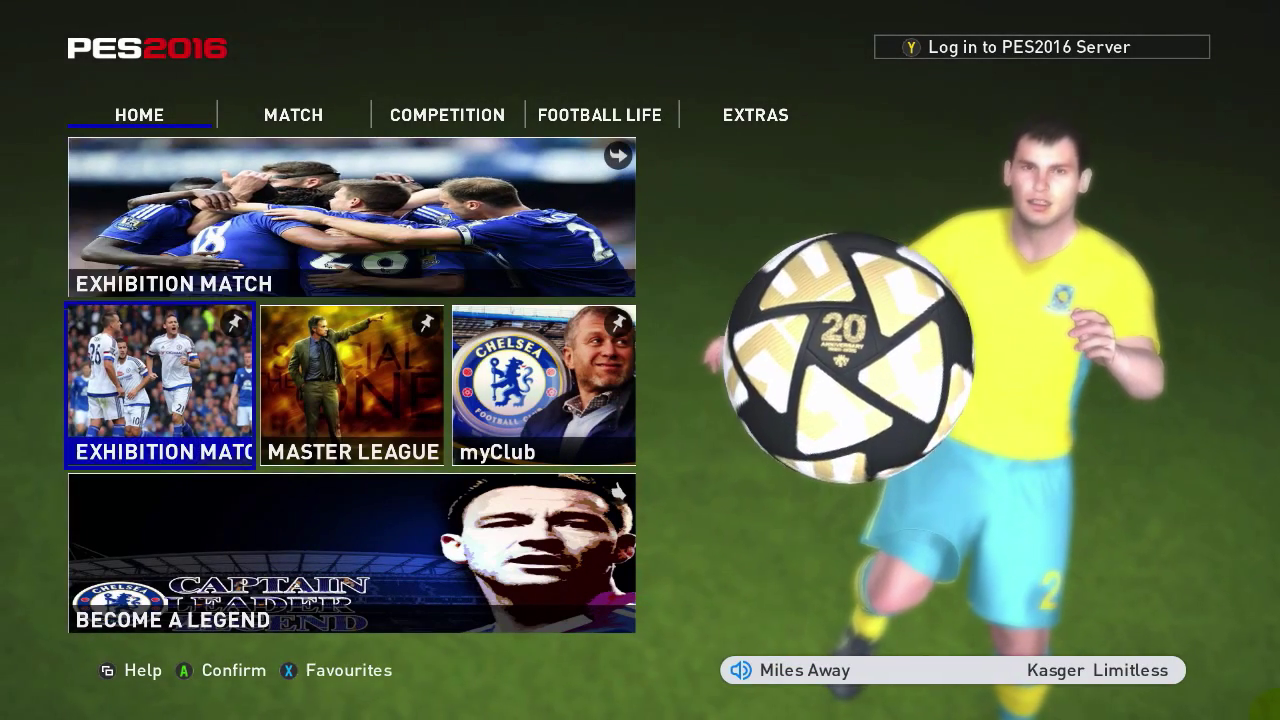
key(Right)
key(Up)
key(Down)
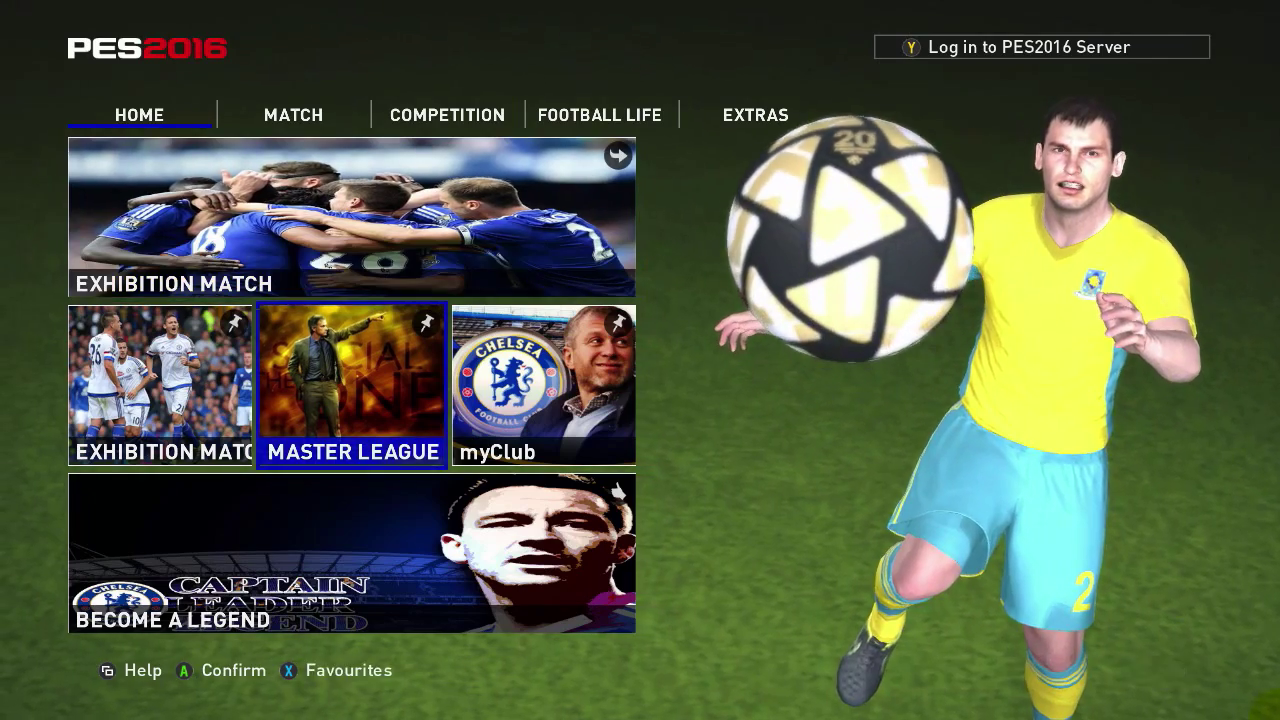
key(Down)
key(Left)
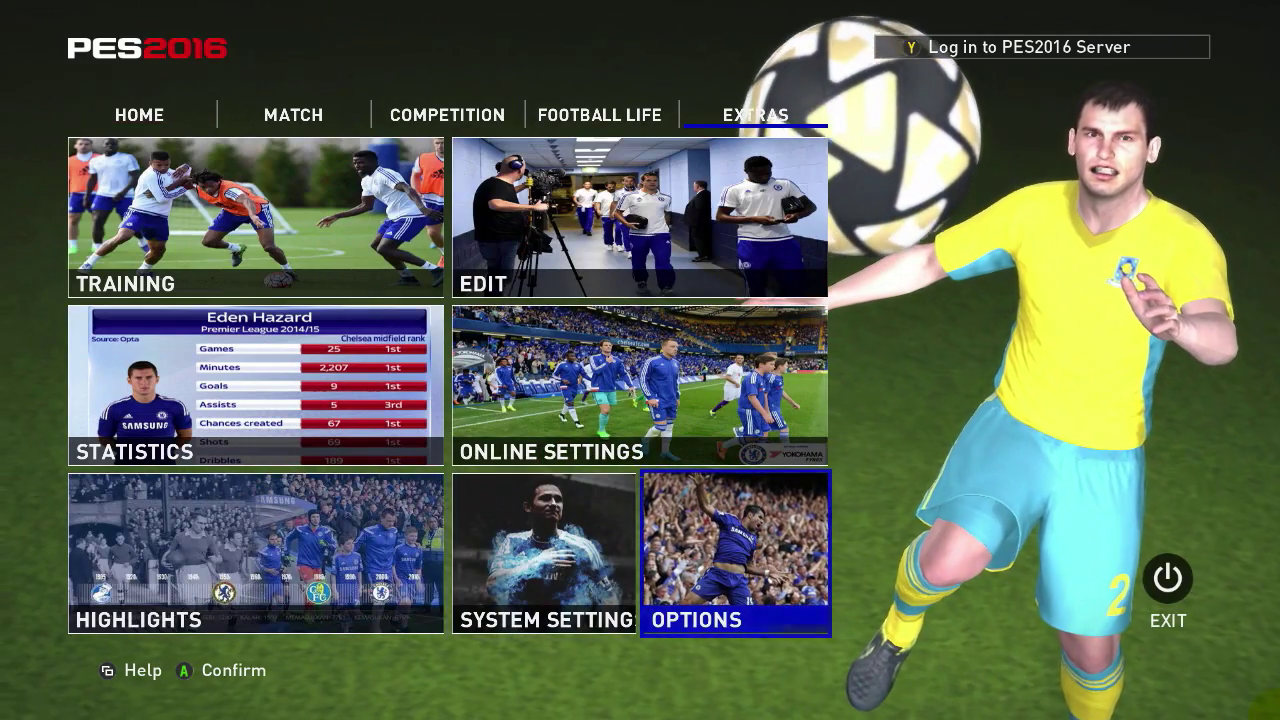
key(Left)
key(Up)
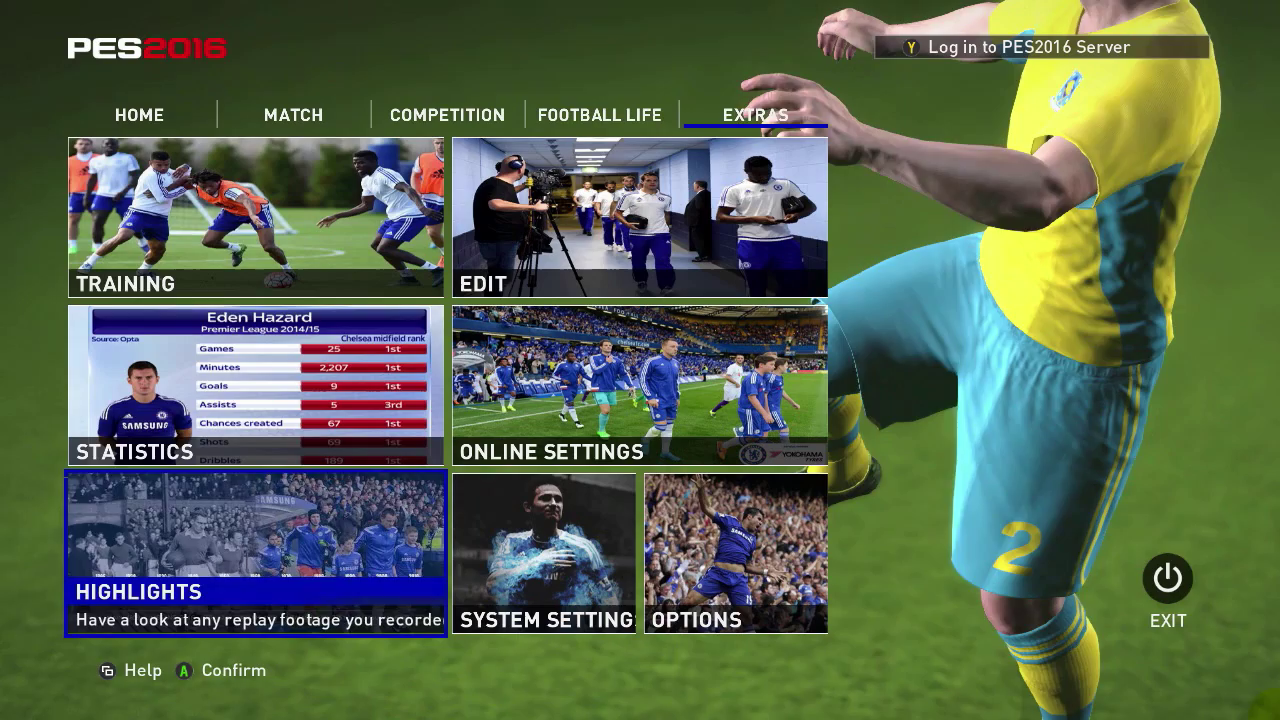
Step: Examine the myClub, Master League and Become a Legend tile graphics in the Football Life section, then return to the Extras heading
key(Up)
key(q)
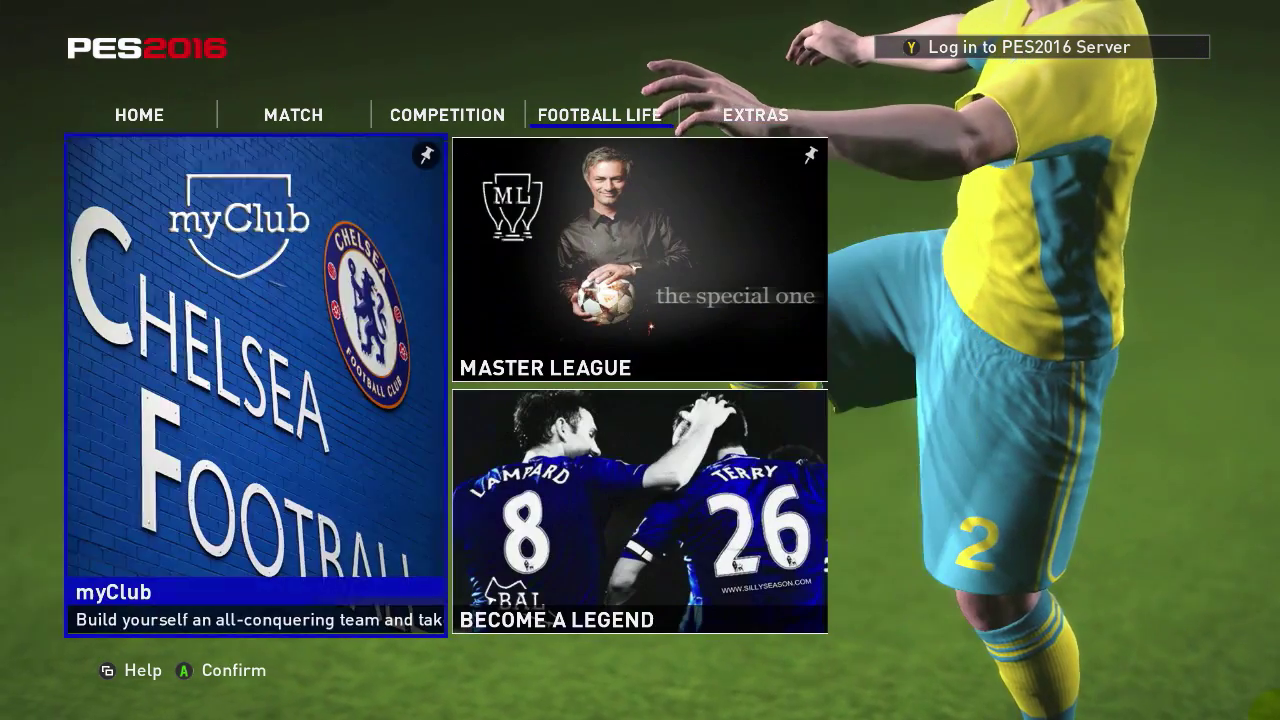
key(Right)
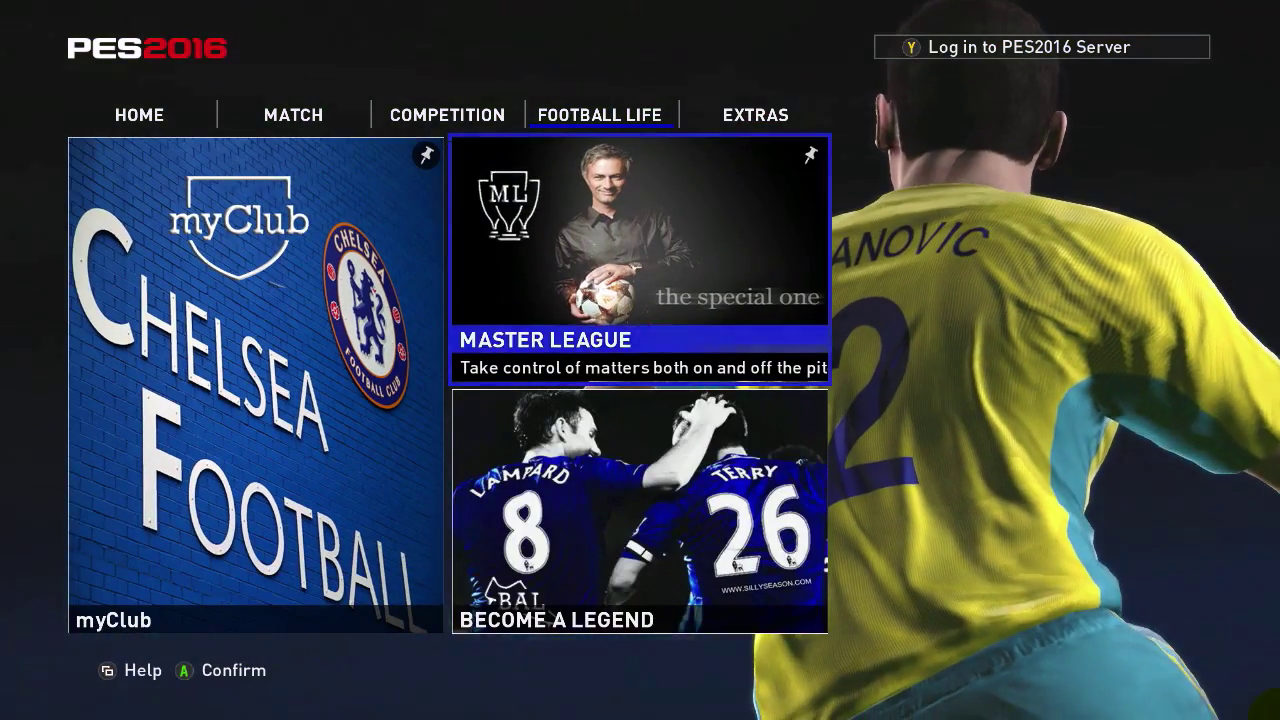
key(Left)
key(Up)
key(Right)
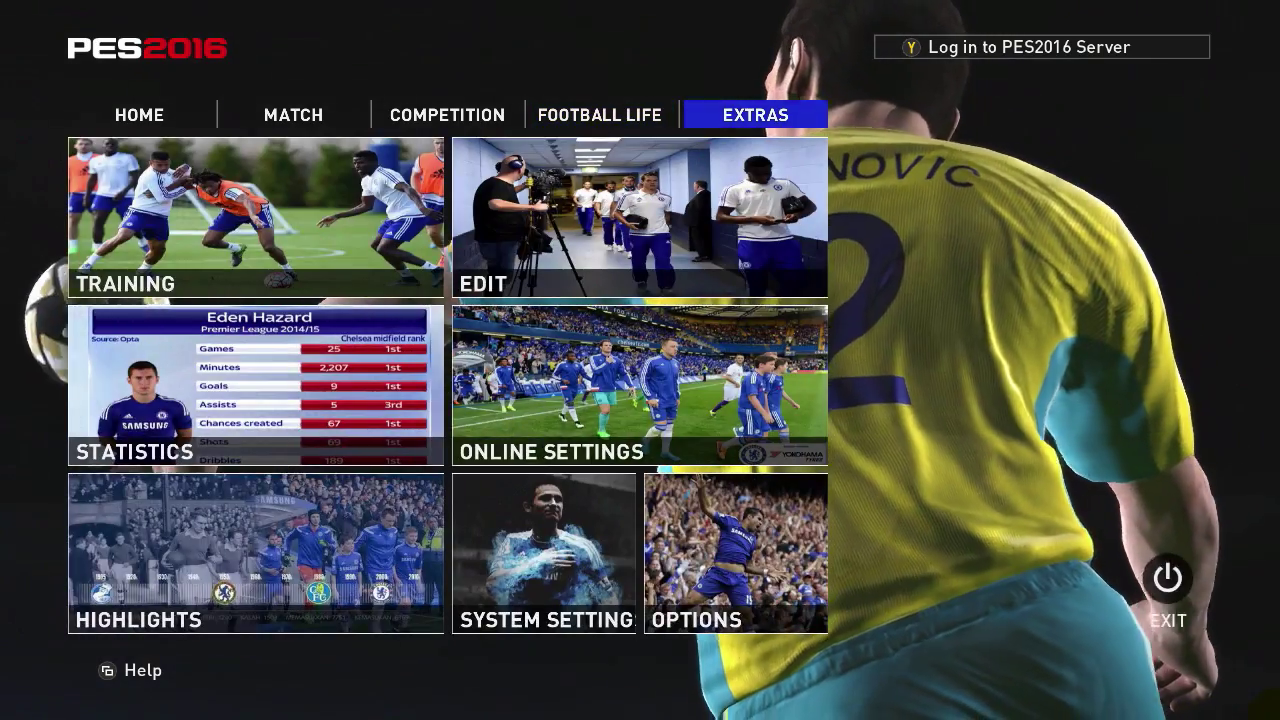
Step: Inspect the Competition section's tile graphics, from Copa Libertadores at the start to AFC Champions League and League
key(Left)
key(Left)
key(Down)
key(Right)
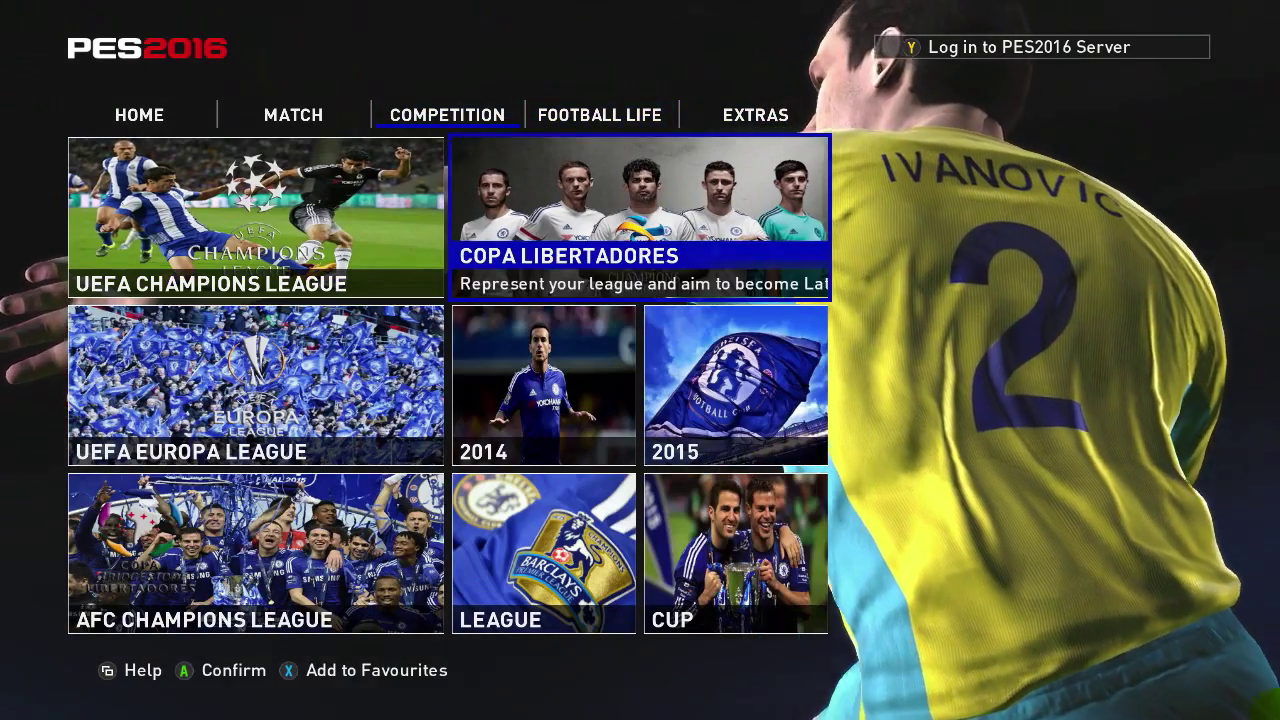
key(Left)
key(Down)
key(Down)
key(Right)
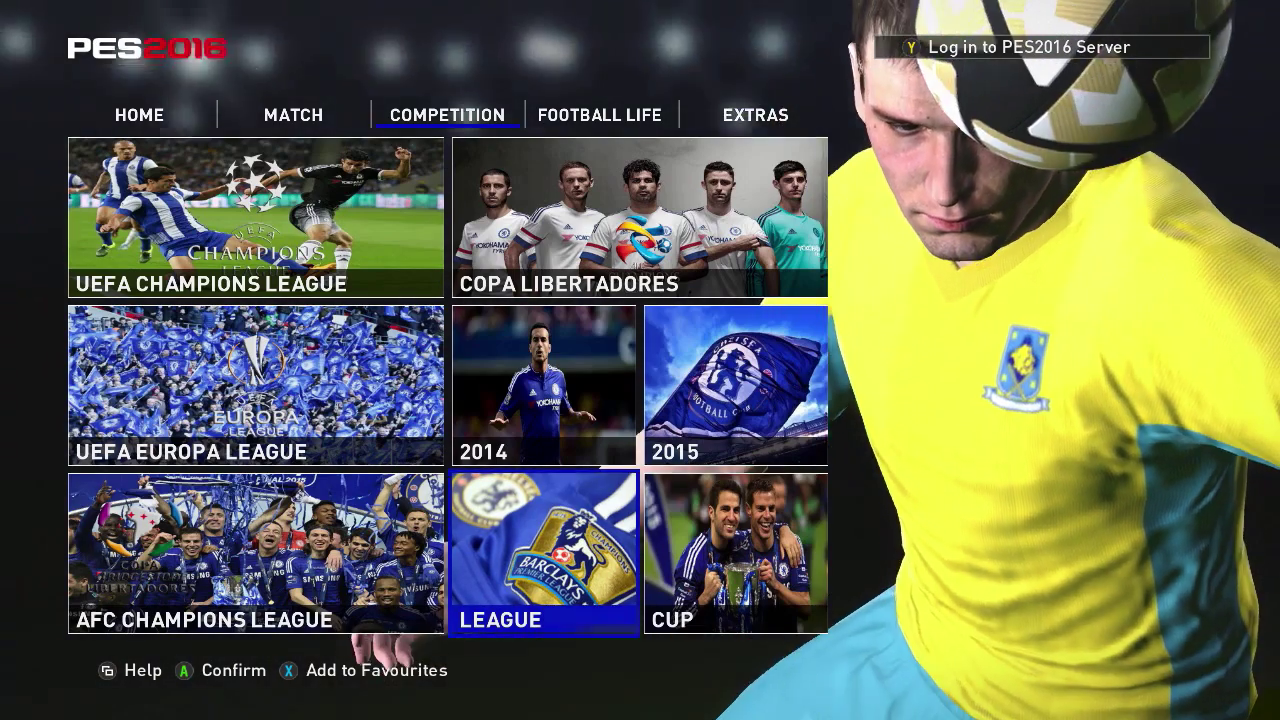
Step: Check the Match section's tile graphics, including Friendly Match Lobby, and go back to the Home section
key(q)
key(Down)
key(Right)
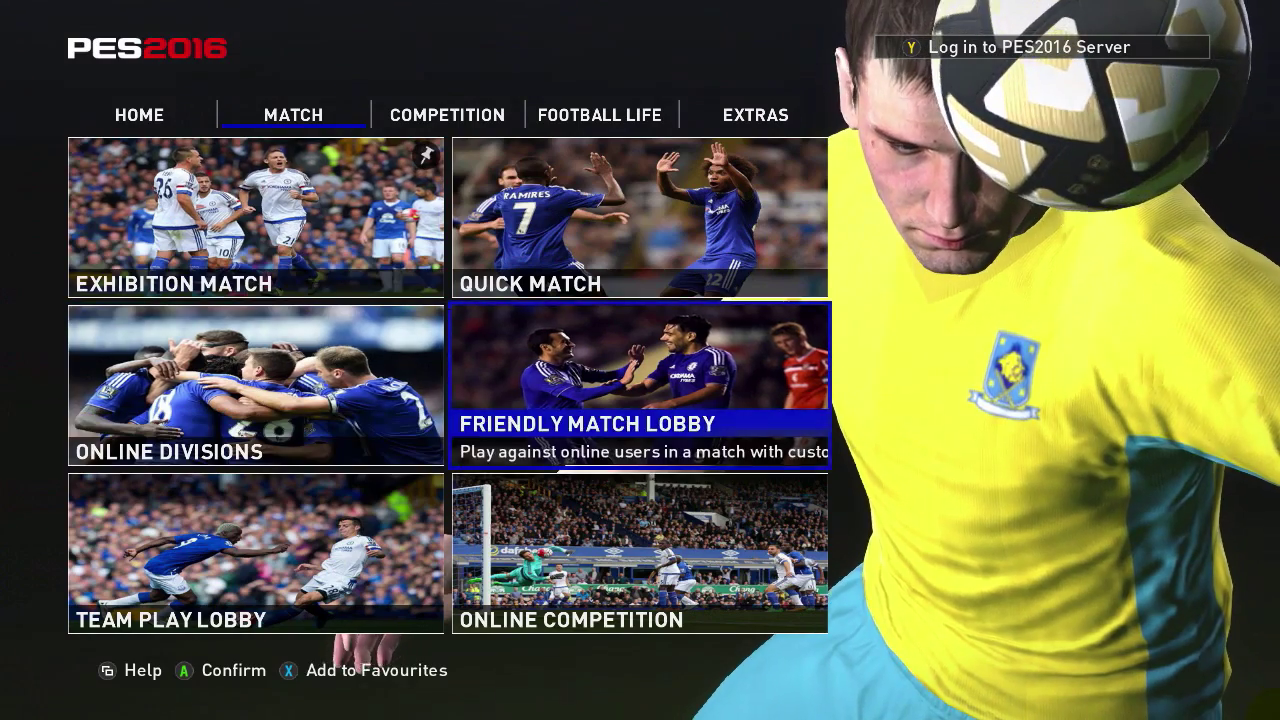
key(Down)
key(q)
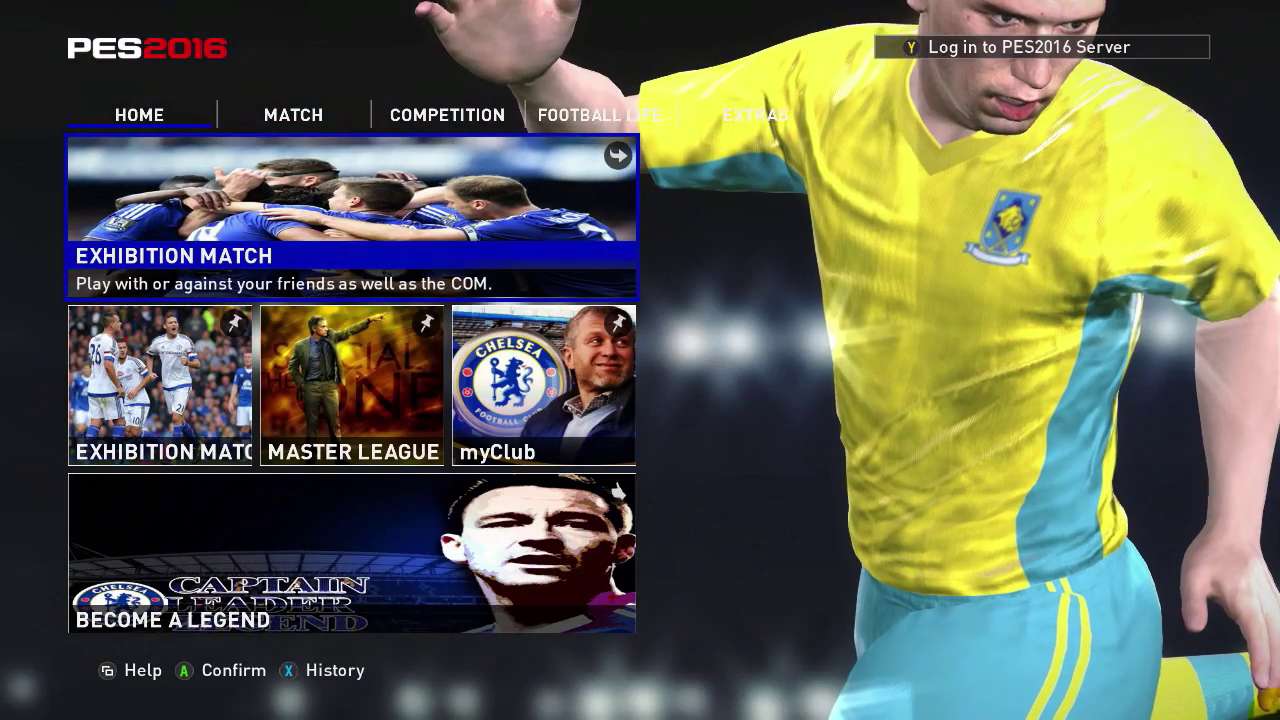